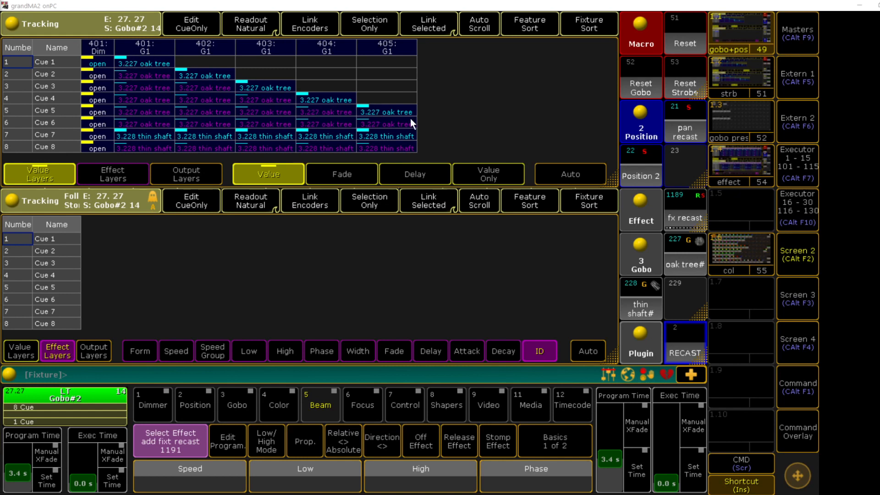
Run the Reset Gobo macro, look over the RECAST plugin's menu options, and close the menu
left_click(647, 76)
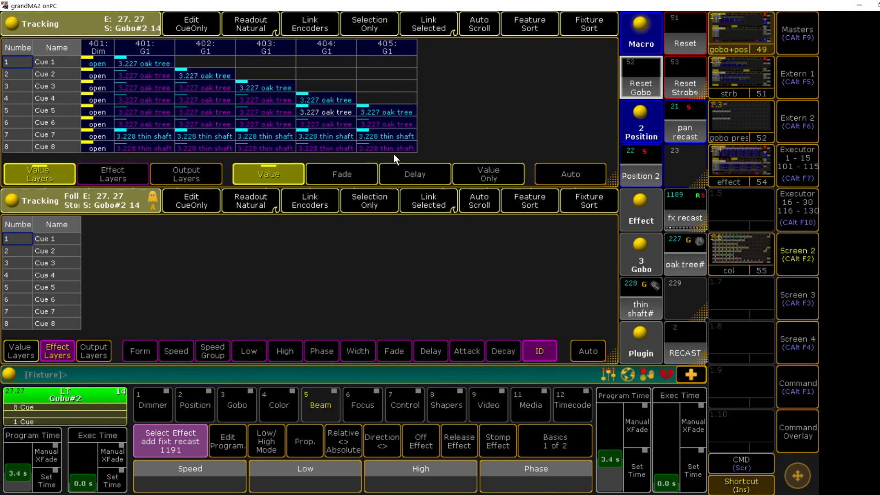
left_click(684, 336)
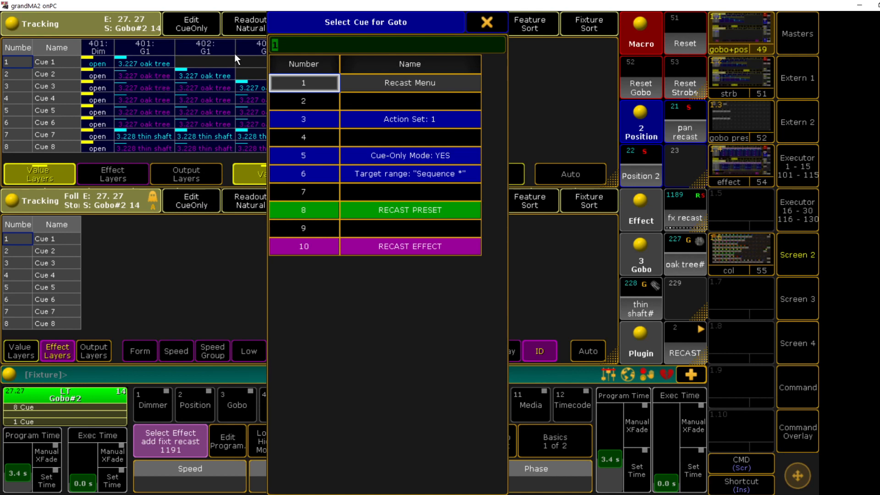
key("Return")
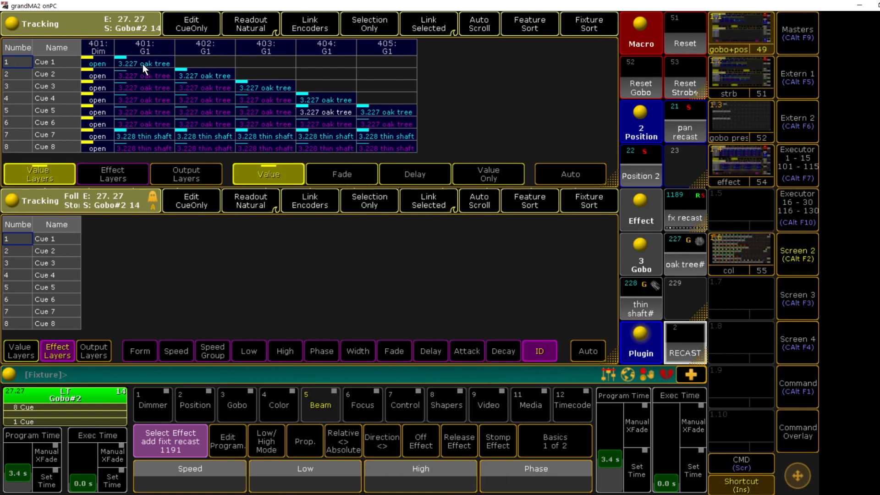
Check fixture 404's G1 values in Cues 4 to 6 and recast preset 3.227 with the RECAST plugin, accepting the operation
left_click(333, 100)
left_click(325, 109)
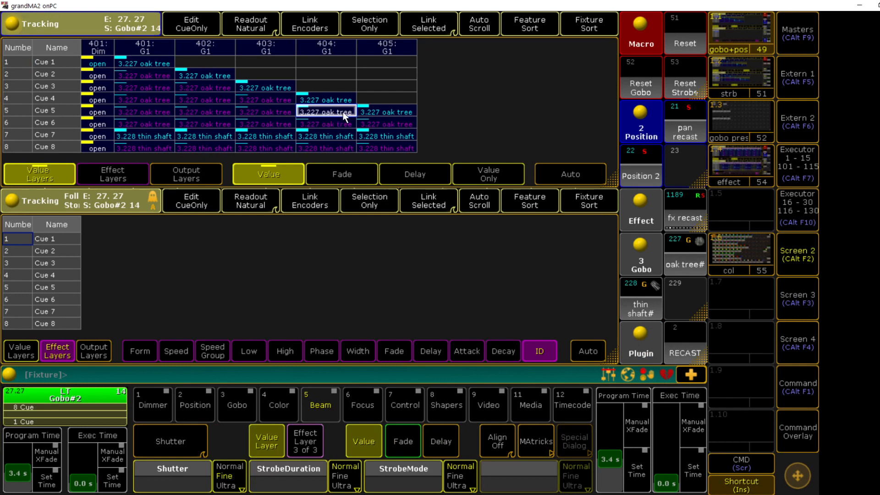
left_click(326, 125)
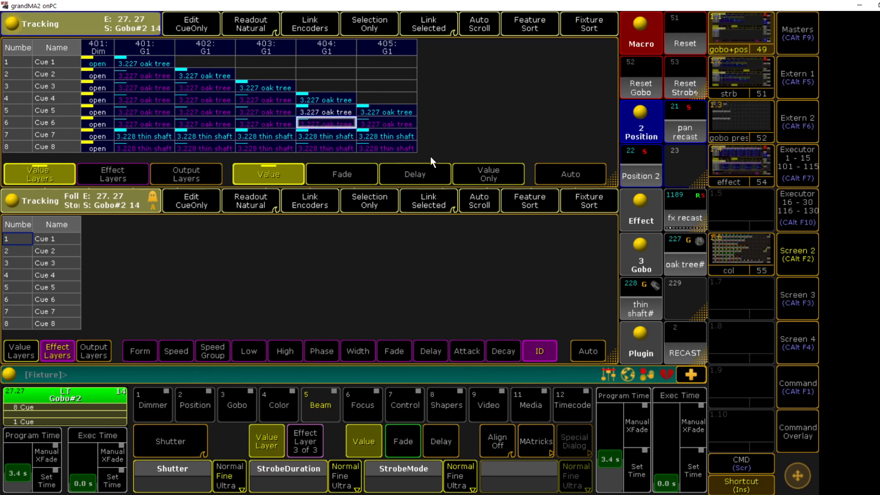
left_click(683, 343)
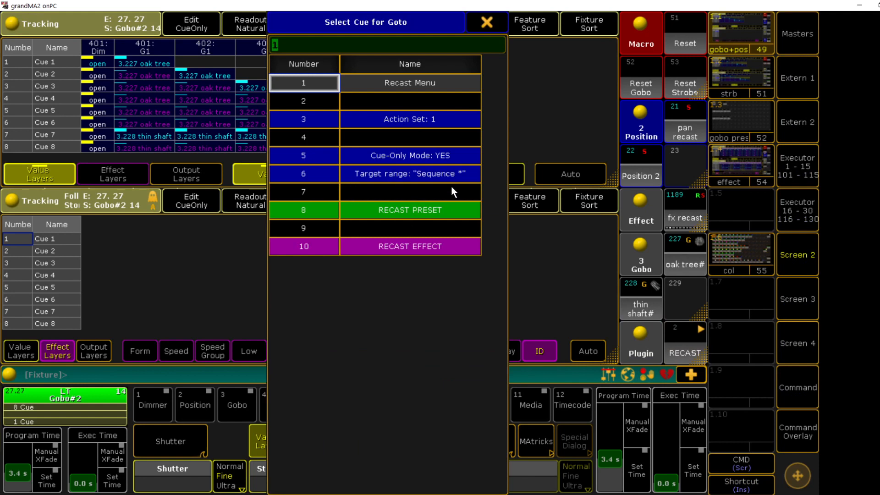
left_click(439, 210)
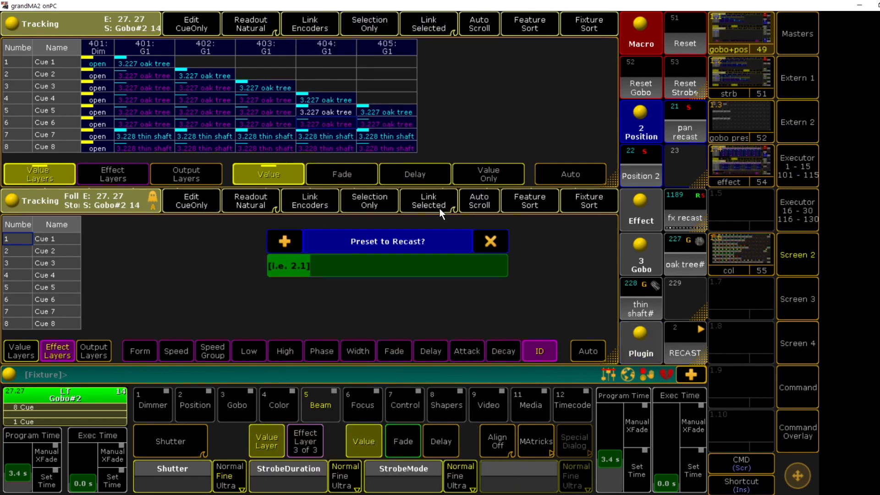
type("3.227")
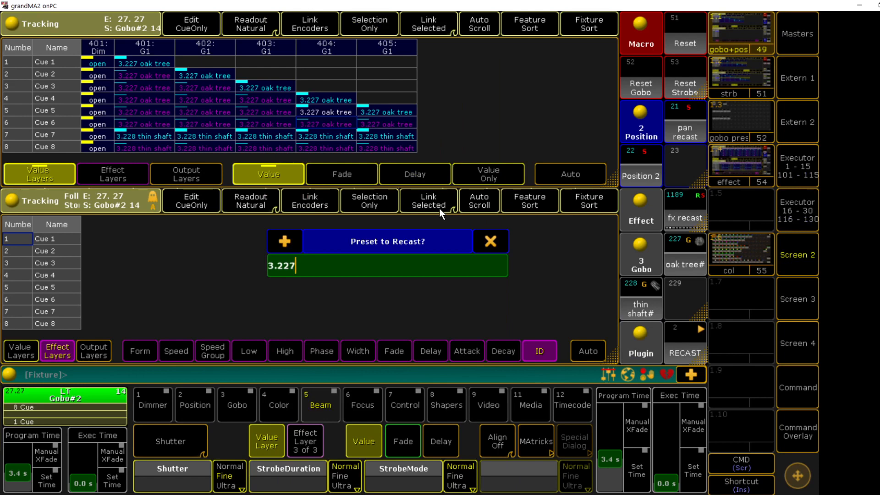
key("Return")
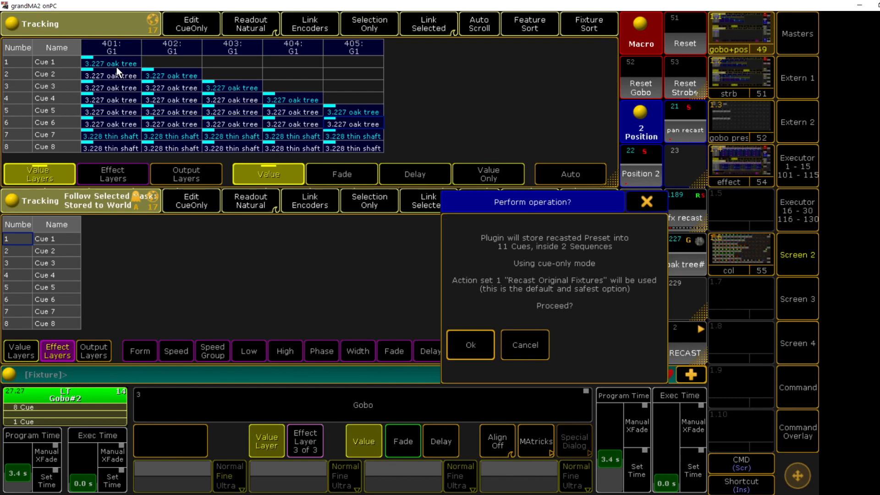
left_click(485, 359)
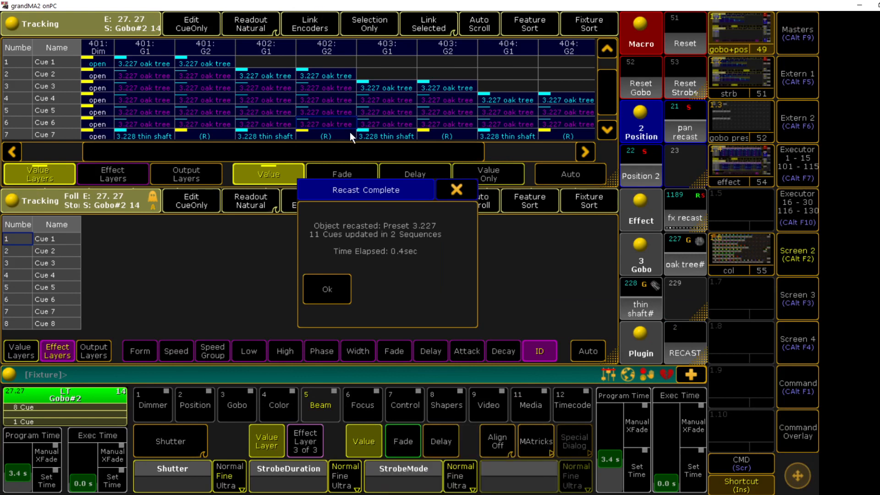
left_click(328, 289)
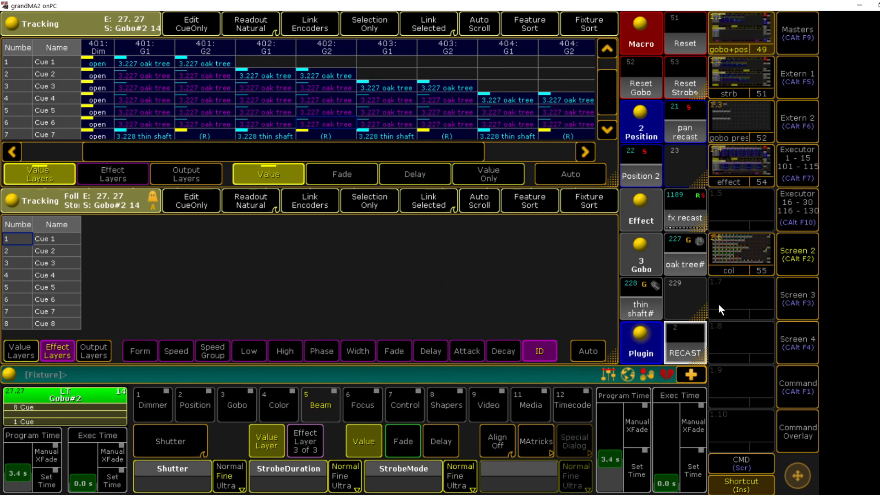
Call the oak tree# gobo preset on fixture 401 and inspect its Gobo2 attributes
left_click(155, 48)
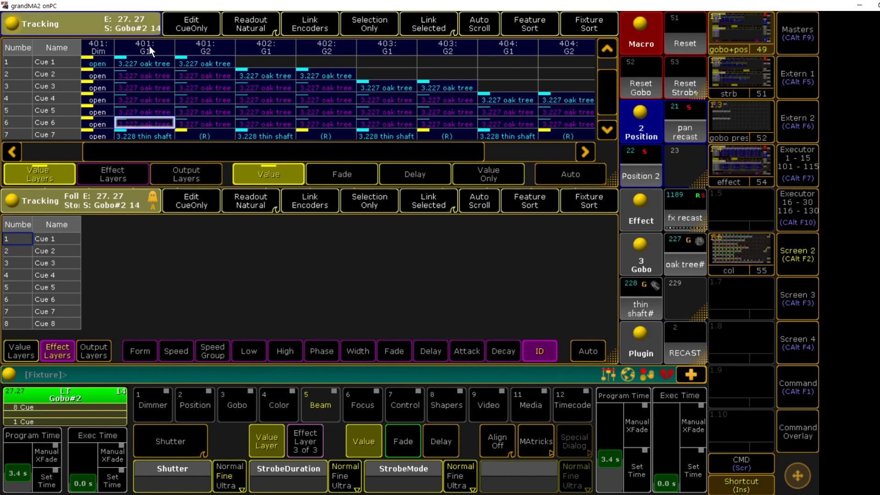
type("01")
key("Return")
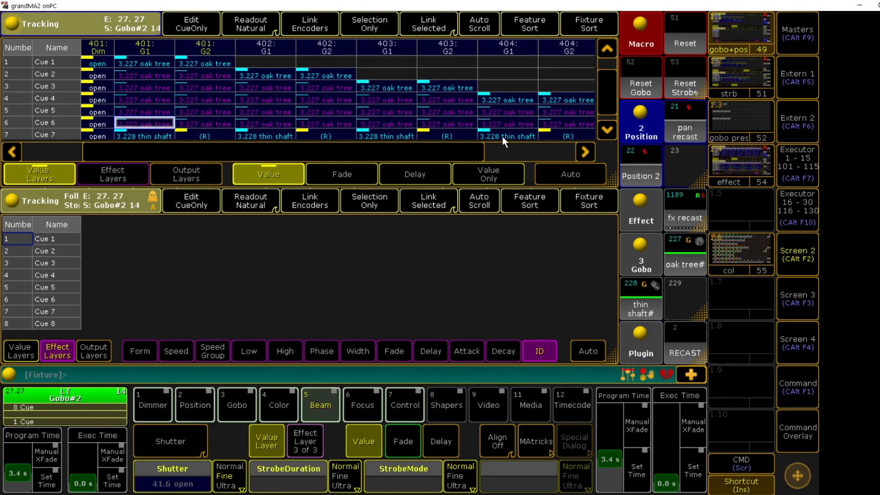
left_click(676, 259)
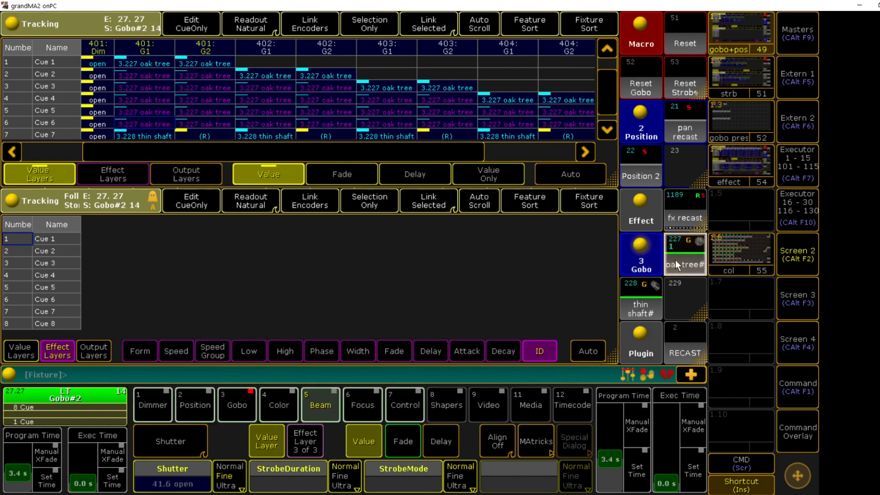
left_click(243, 403)
left_click(178, 449)
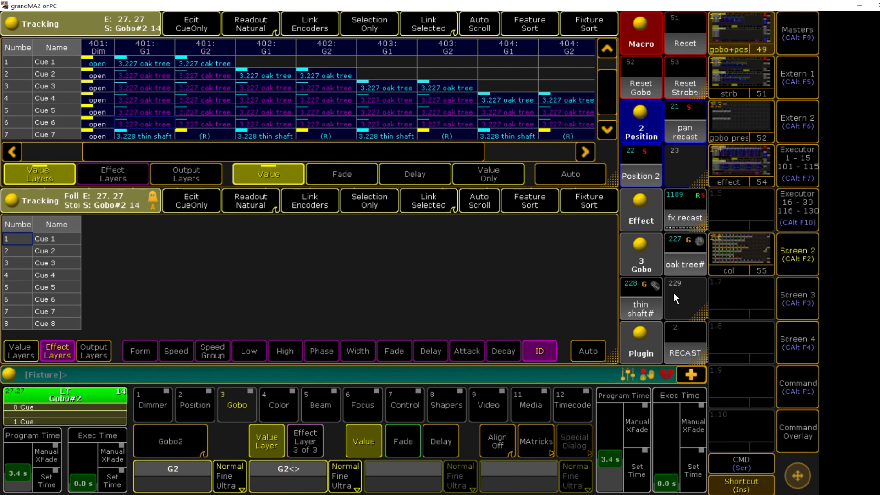
Recast the thin shaft# gobo preset, 3.228, with the RECAST plugin and dismiss the completion report
left_click(644, 295)
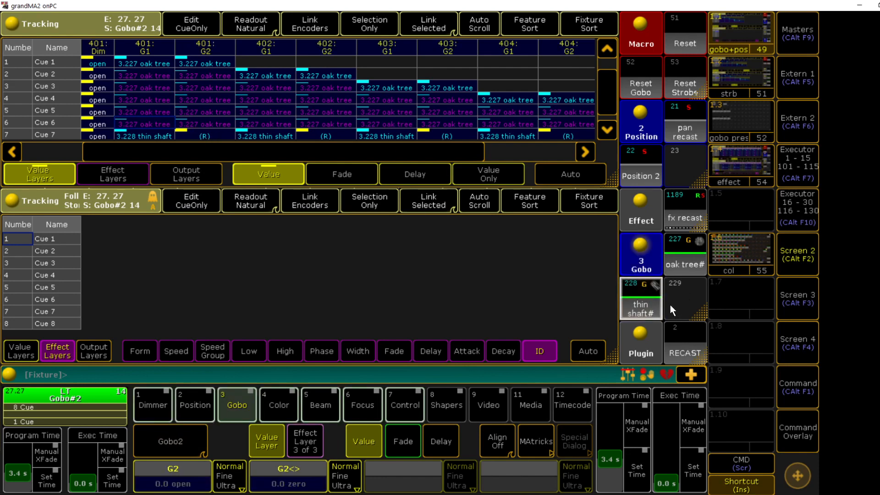
left_click(683, 330)
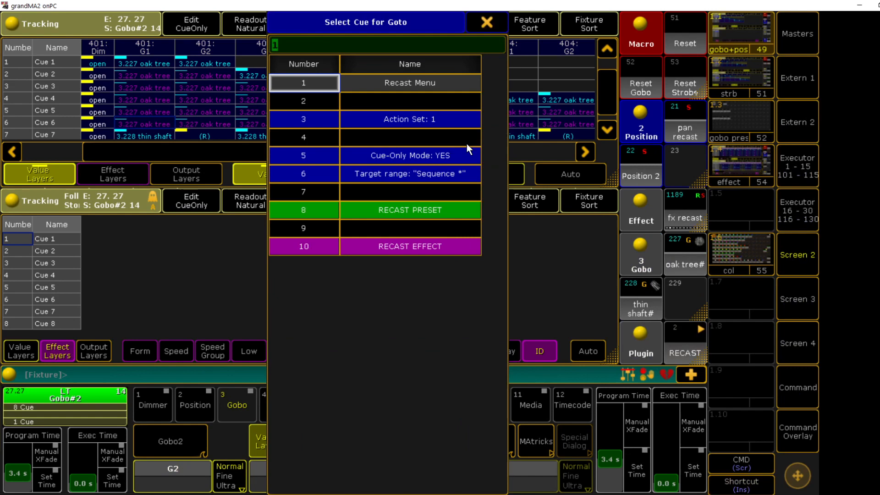
left_click(430, 213)
type("3.22")
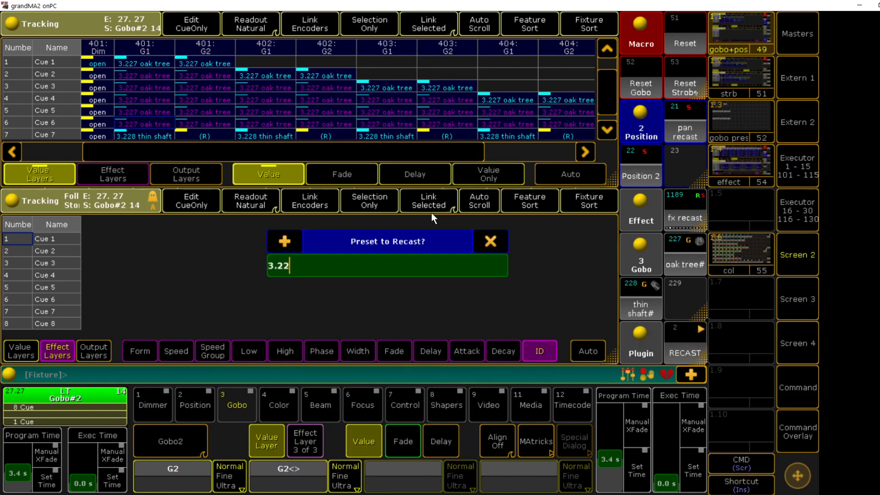
type("8")
key("Return")
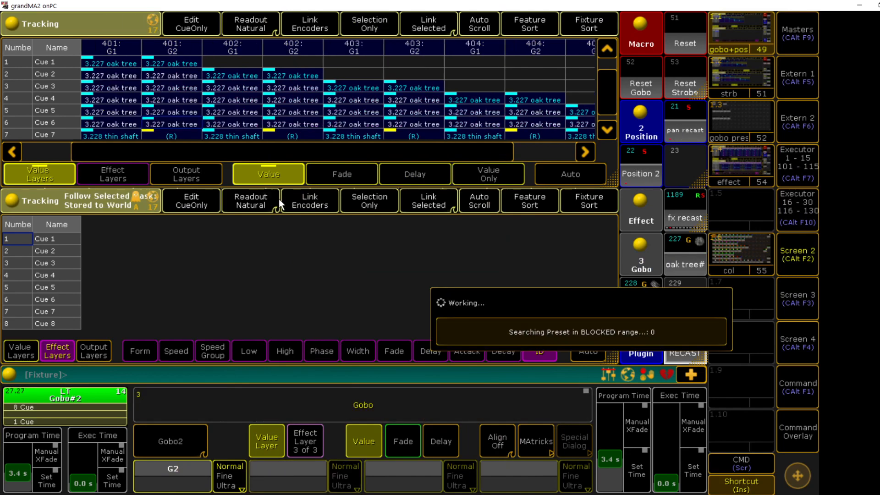
left_click(301, 309)
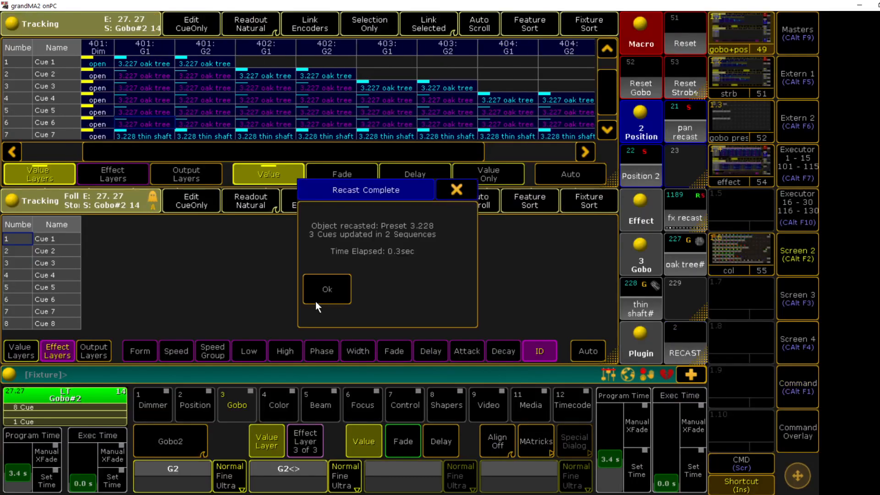
left_click(320, 294)
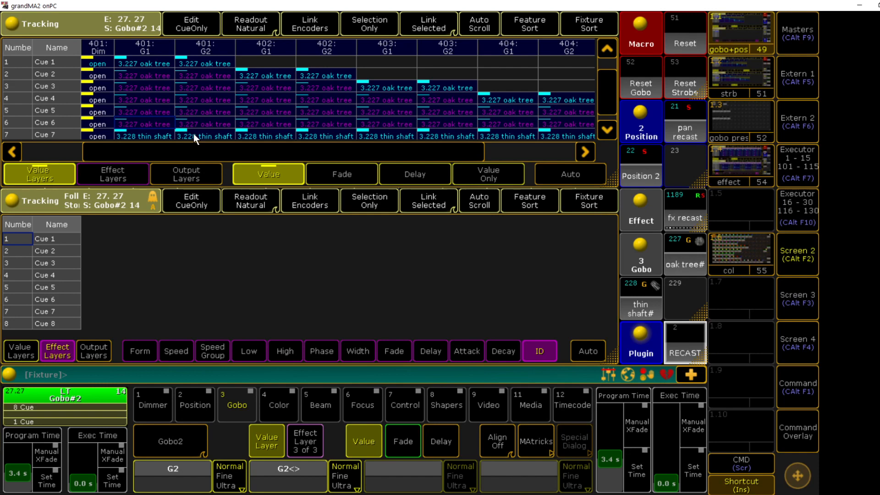
Examine fixture 401's Dim values and the recast G1 and G2 values across Cues 1 to 8 in the tracking sheet
left_click_drag(178, 151, 110, 152)
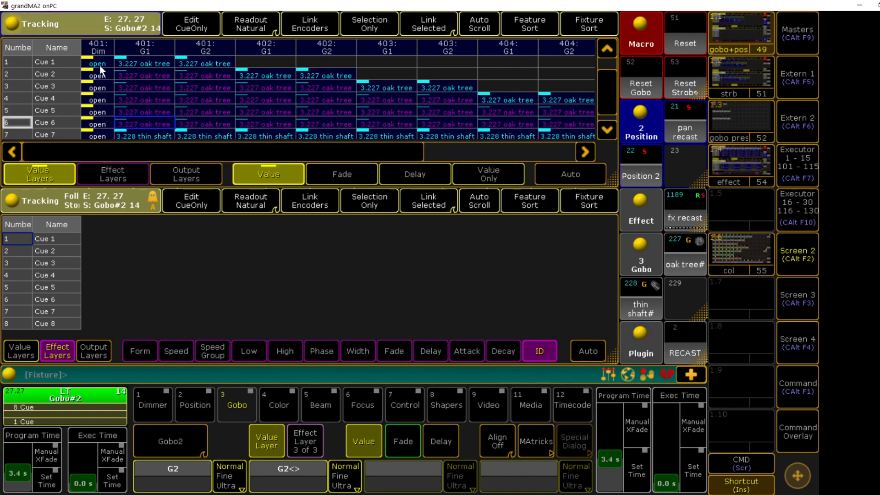
left_click(103, 65)
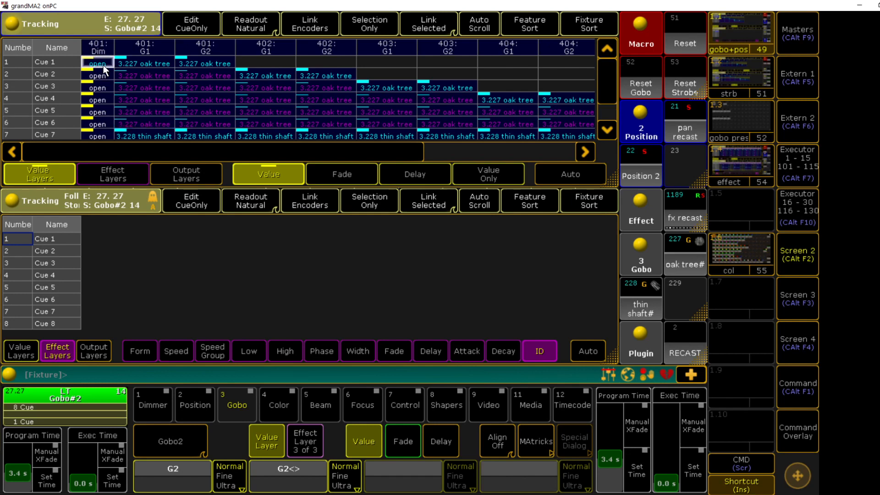
left_click(103, 137)
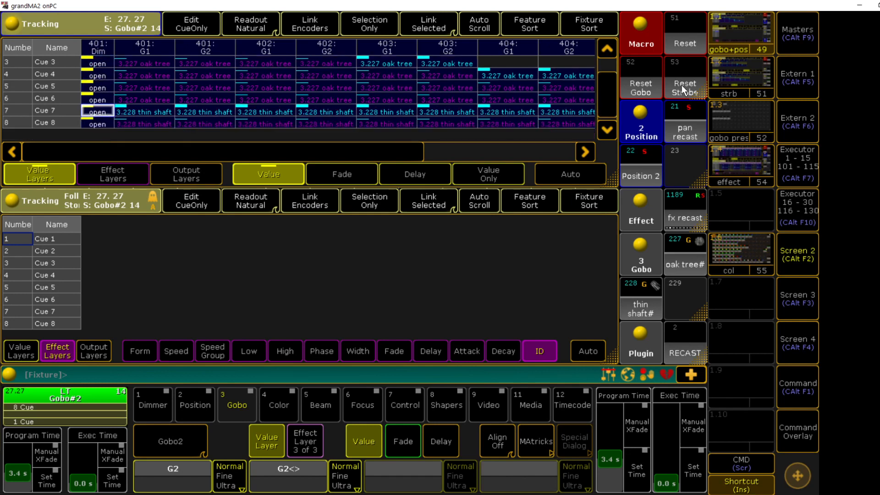
scroll(614, 87, "up", 2)
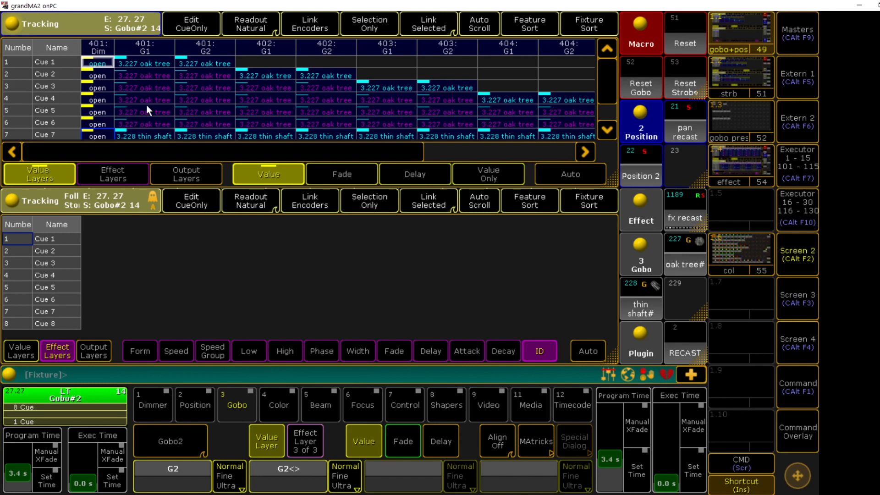
left_click_drag(131, 151, 143, 152)
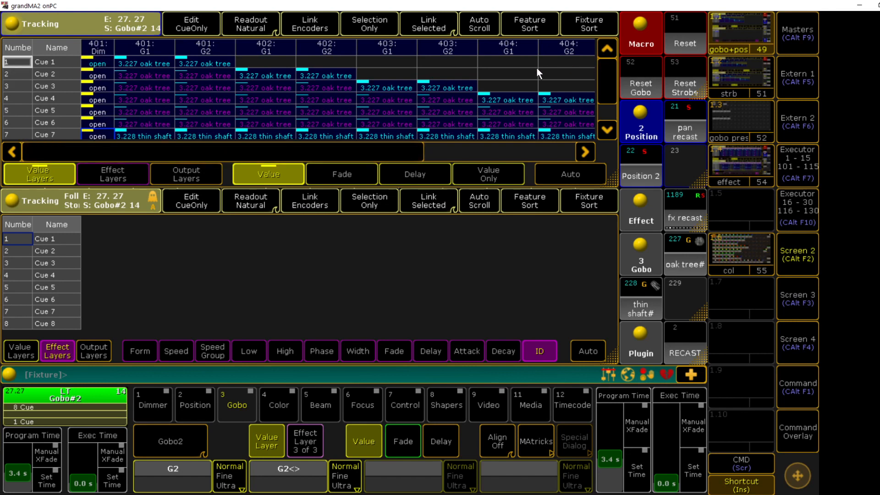
left_click(493, 112)
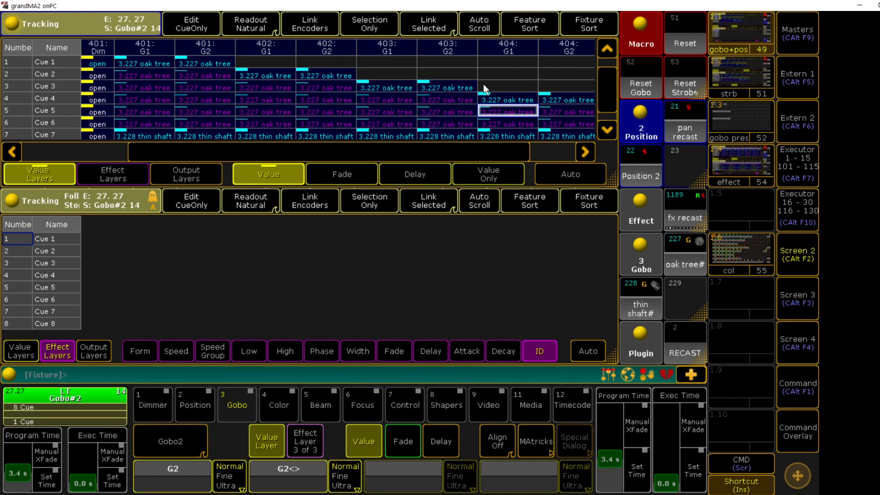
left_click(89, 112)
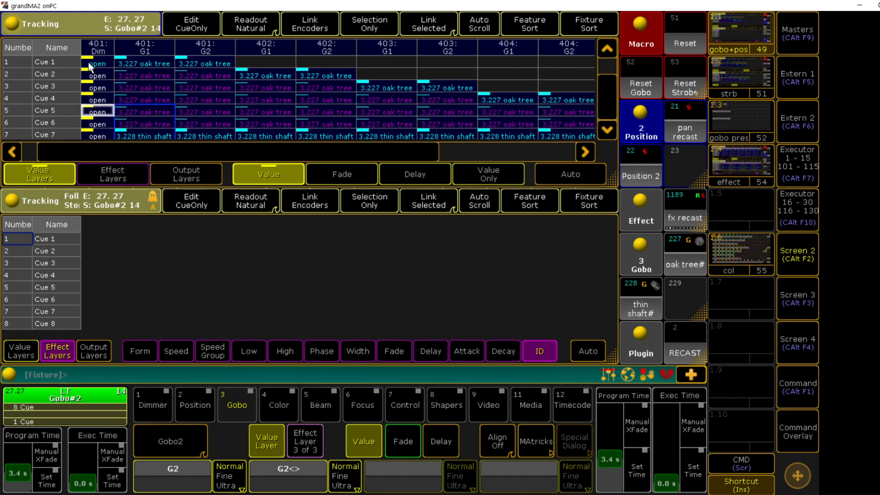
left_click_drag(92, 63, 112, 139)
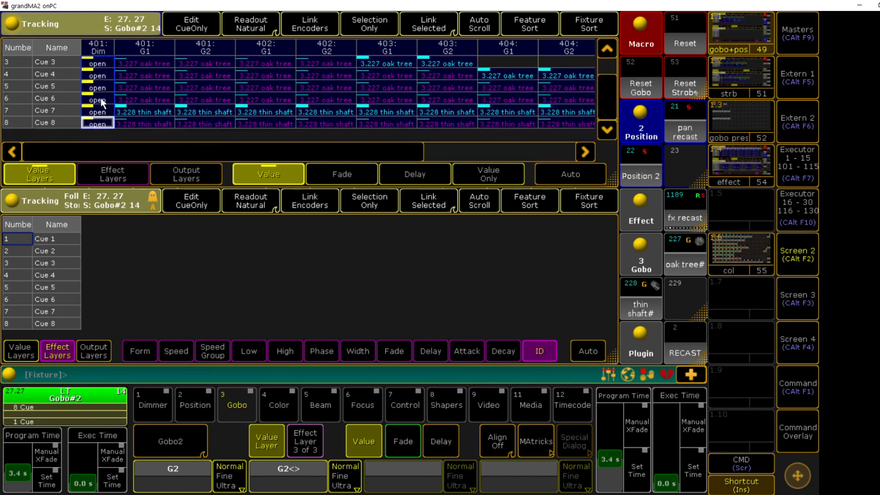
left_click(687, 260)
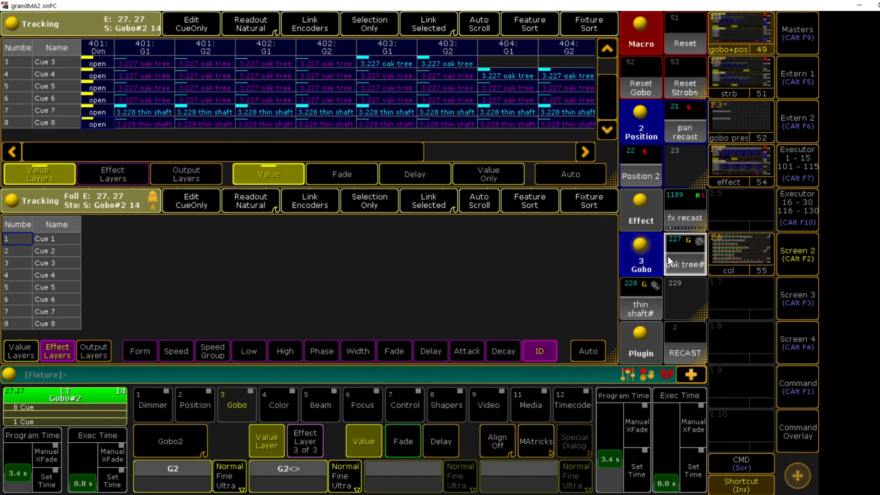
left_click(103, 79)
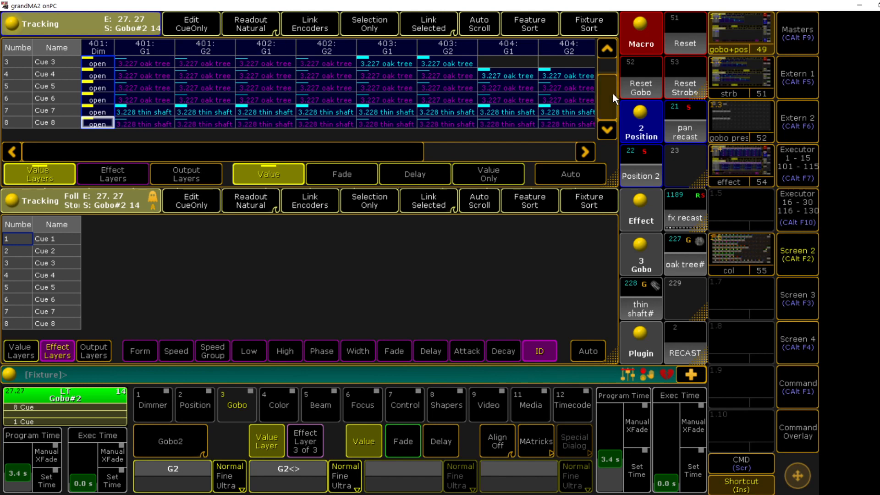
left_click_drag(613, 93, 620, 43)
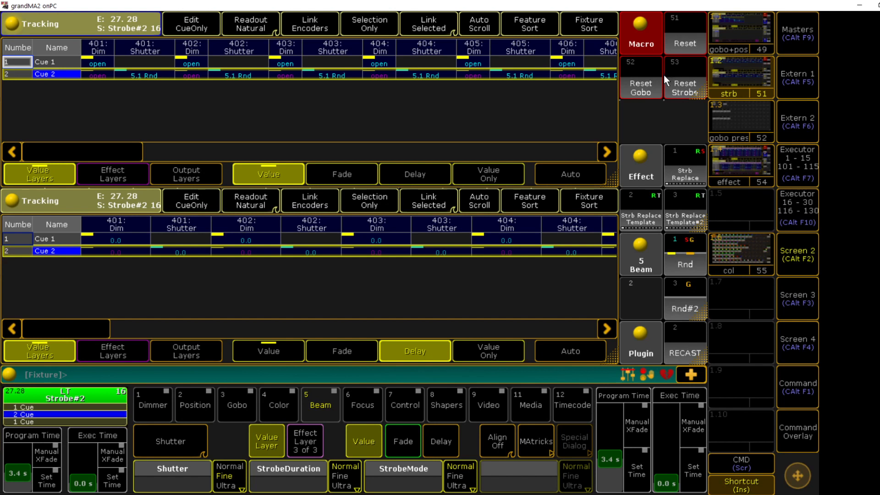
Call the Rnd beam preset and examine the individual shutter delays in the fixture sheet
left_click(687, 247)
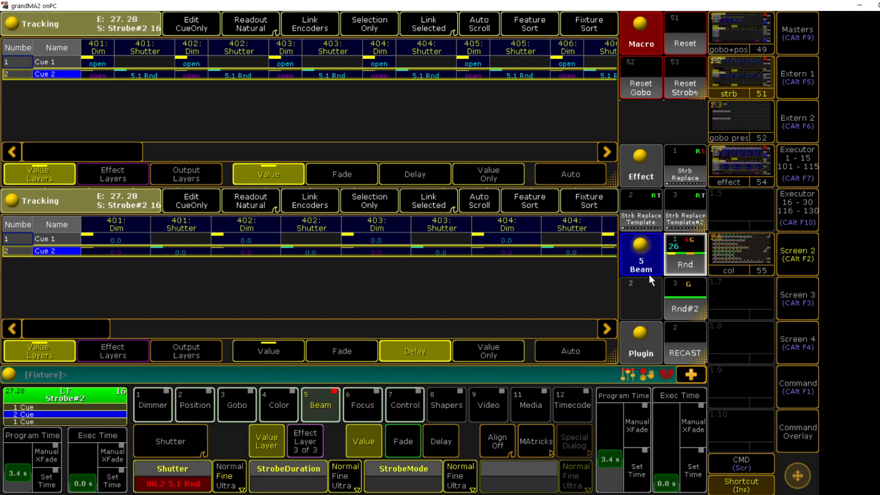
left_click(806, 335)
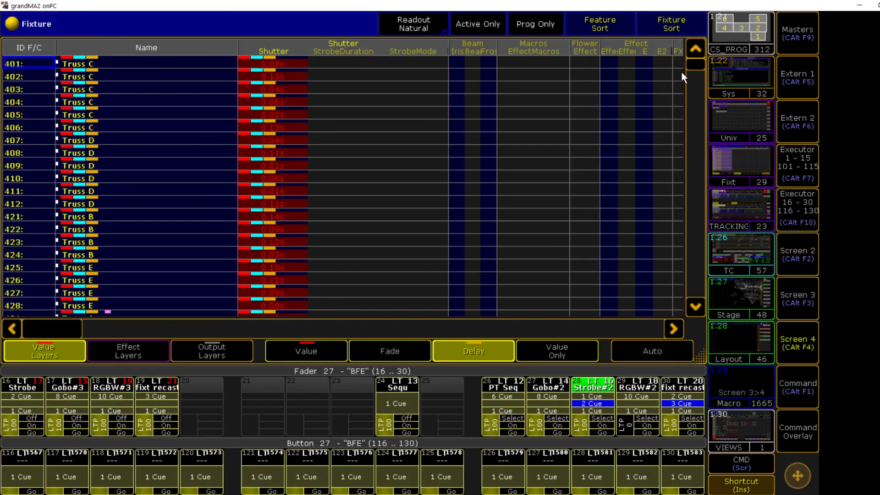
scroll(290, 70, "down", 20)
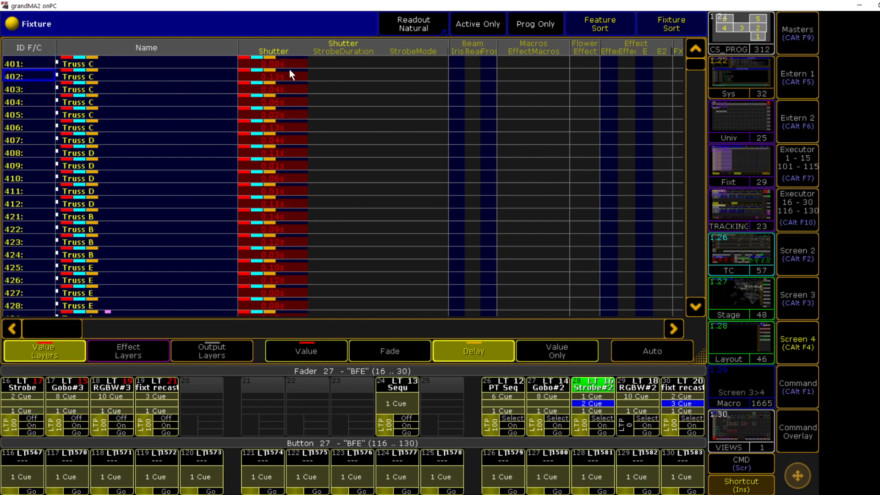
Examine the individual shutter delays of fixtures 401 to 436 in the fixture sheet and clear the programmer
scroll(321, 200, "down", 5)
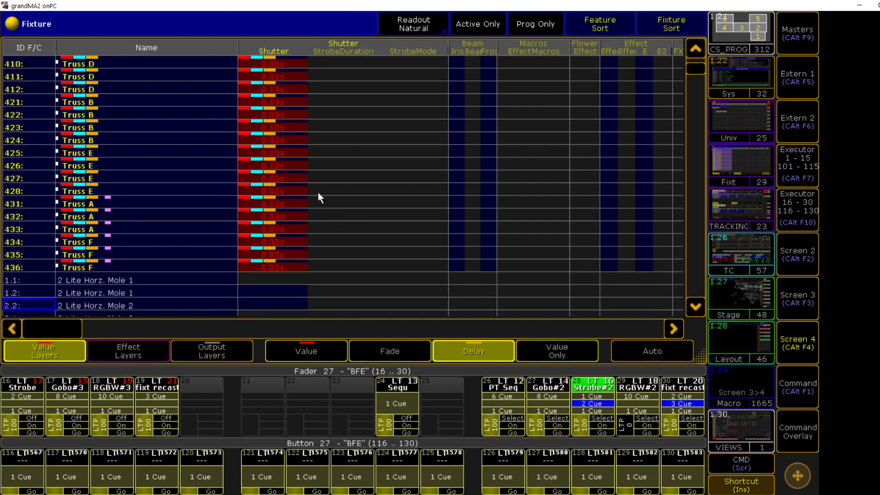
scroll(416, 249, "up", 20)
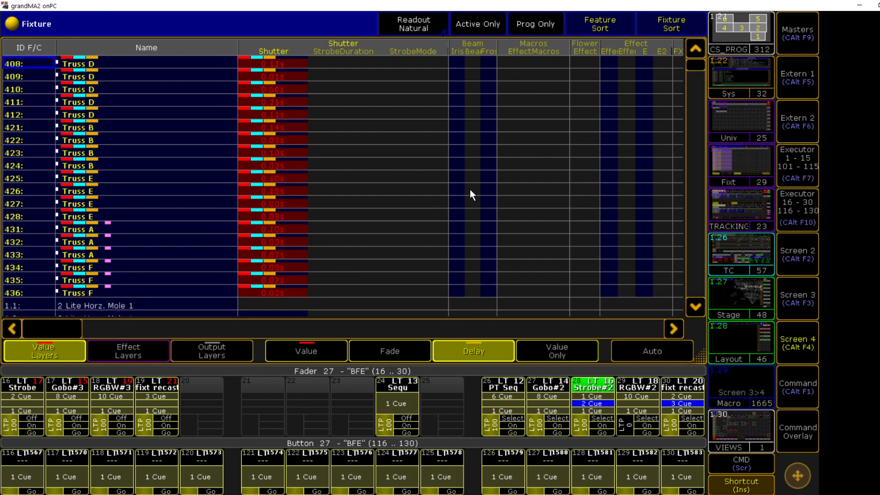
key("BackSpace")
key("BackSpace")
Return to Screen 2 with the tracking sheets and switch off the Strobe#2 sequence
left_click(798, 255)
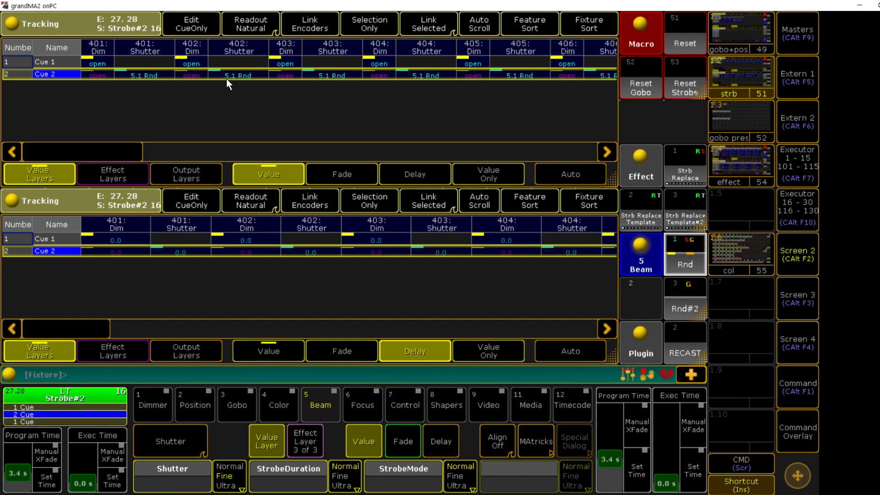
key("o")
key("Return")
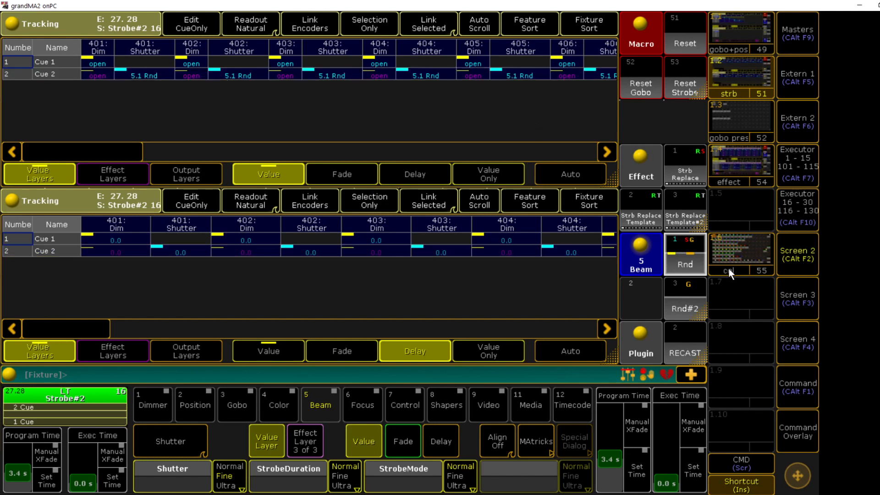
Recast beam preset 5.1 with the RECAST plugin, setting Cue-Only Mode to NO, and dismiss the completion report
left_click(684, 340)
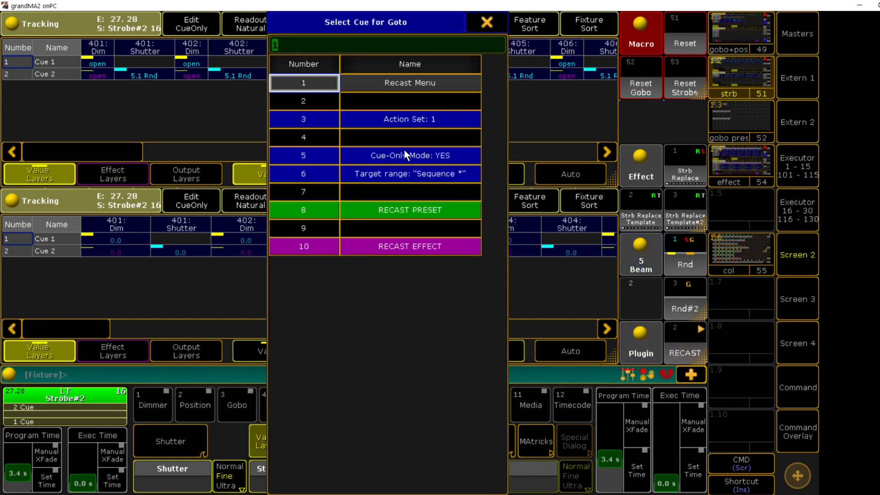
left_click(396, 159)
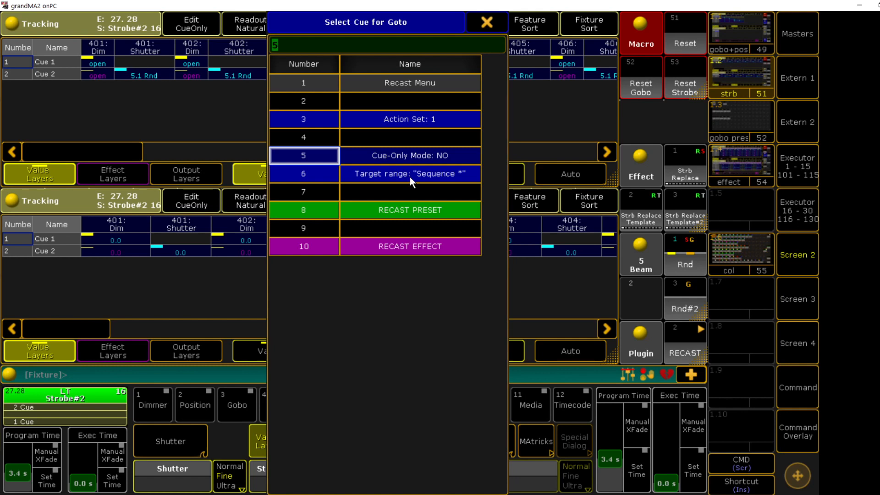
left_click(425, 216)
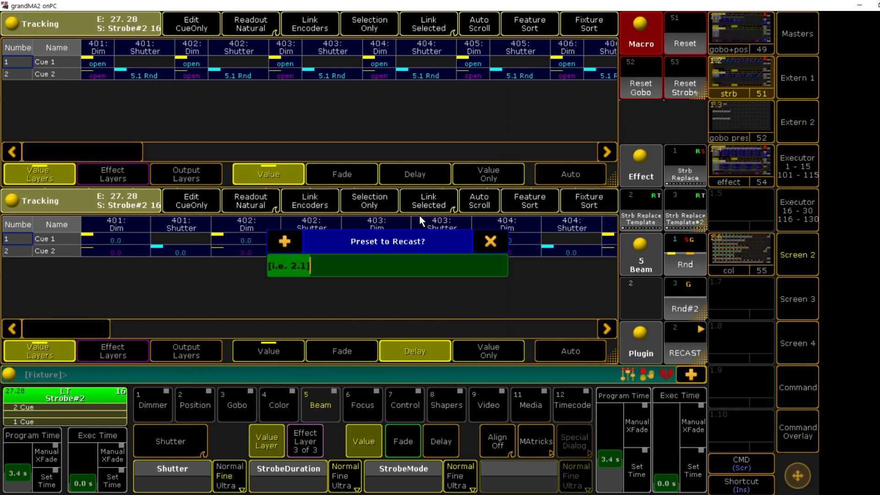
type("5.1")
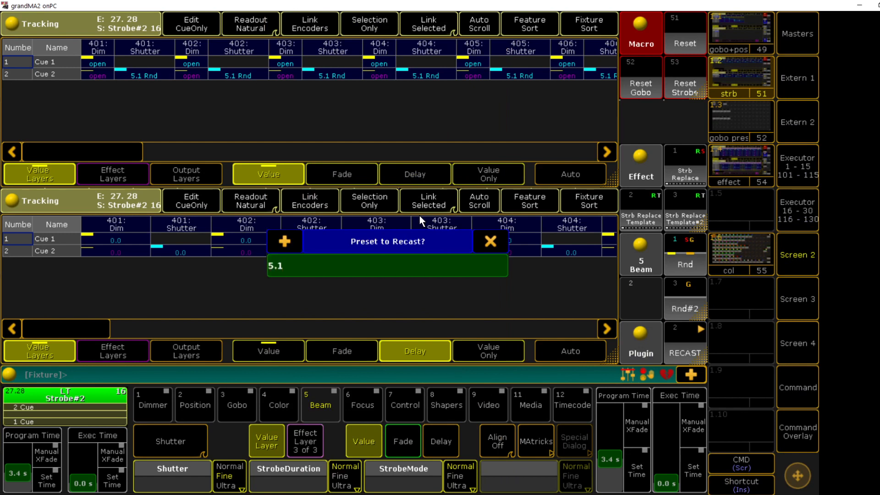
key("Return")
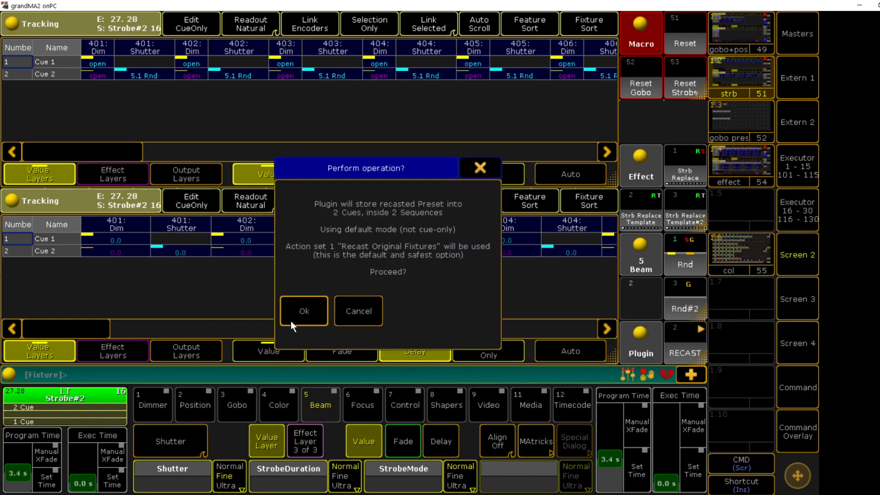
left_click(291, 322)
left_click(339, 295)
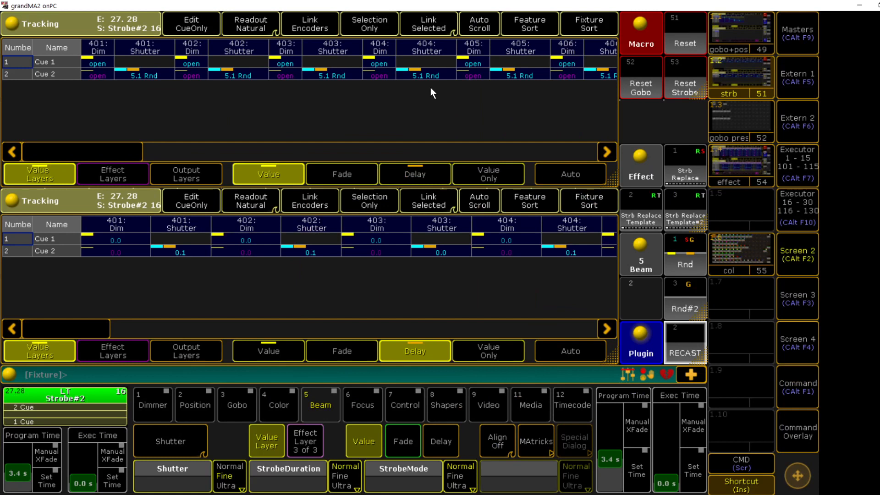
Display the Delay layer in the upper tracking sheet and inspect the recast shutter delays
left_click(421, 168)
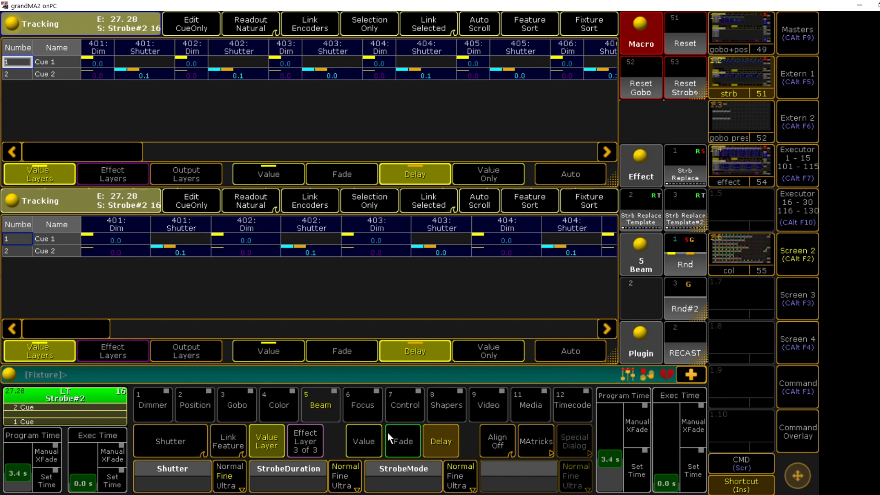
left_click_drag(114, 152, 62, 155)
Select the fixtures stored in Strobe#2's Cue 1 and run the sequence to Cue 2
key("l")
key("l")
type("q1")
key("Return")
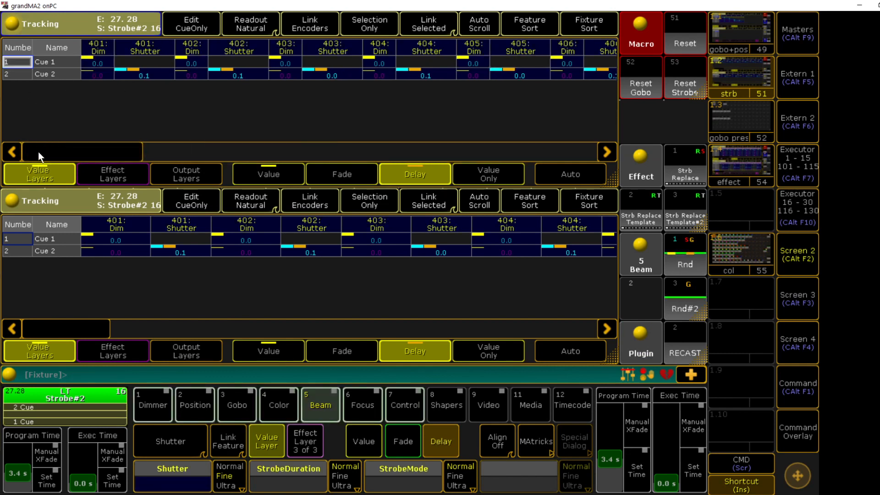
key("space")
key("space")
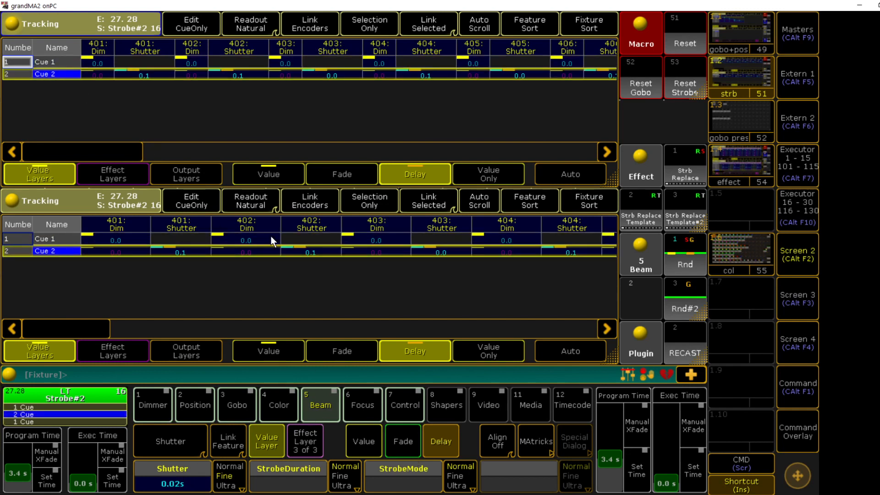
Step through the selected fixtures one by one to examine each shutter delay, and clear the programmer
key("Page_Down")
key("Page_Down")
key("Page_Down")
key("Page_Down")
key("Page_Down")
key("Page_Down")
key("Page_Down")
key("Page_Down")
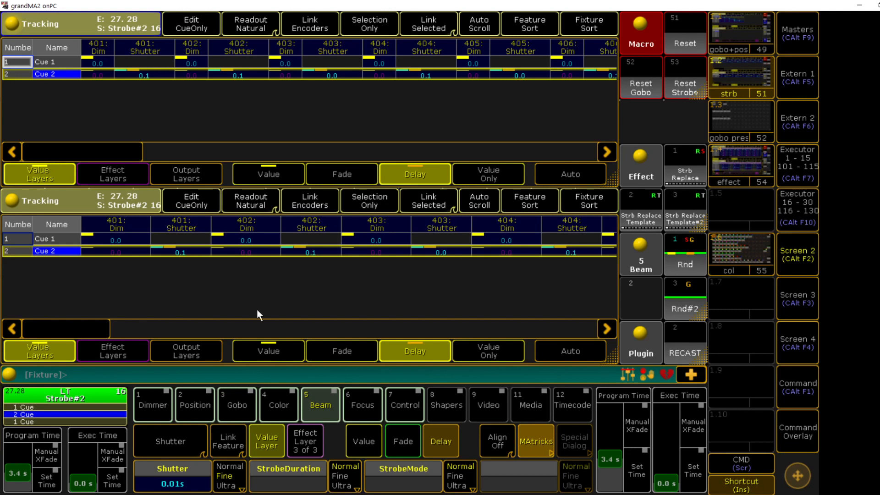
key("Page_Down")
key("Page_Down")
key("Page_Down")
key("Page_Down")
key("Page_Down")
key("c")
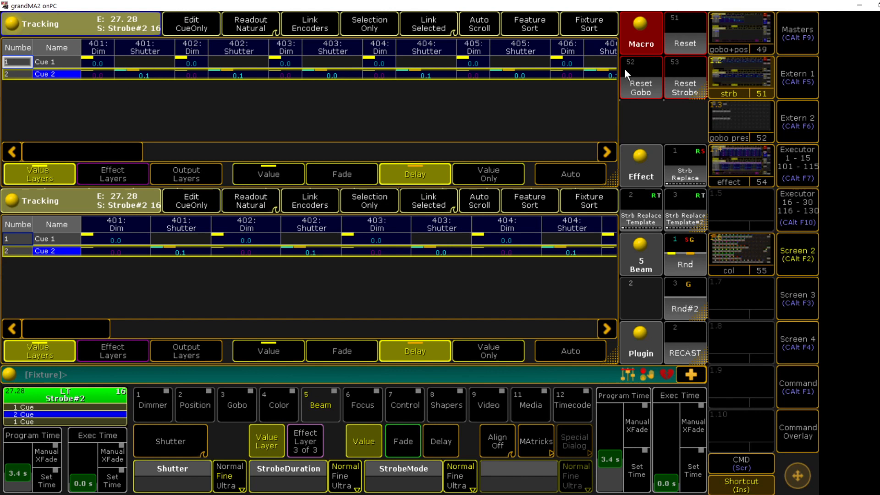
Restore the original Strobe#2 cue data with the Reset Strobe macro
left_click(675, 79)
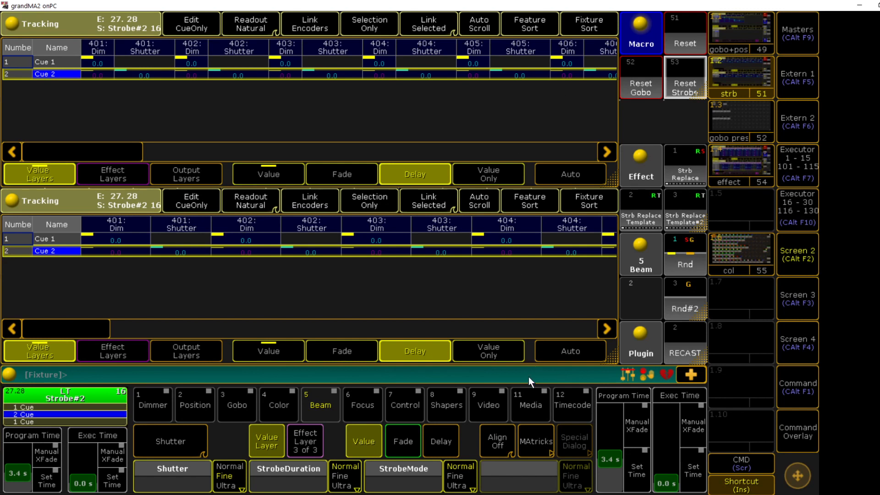
left_click(477, 436)
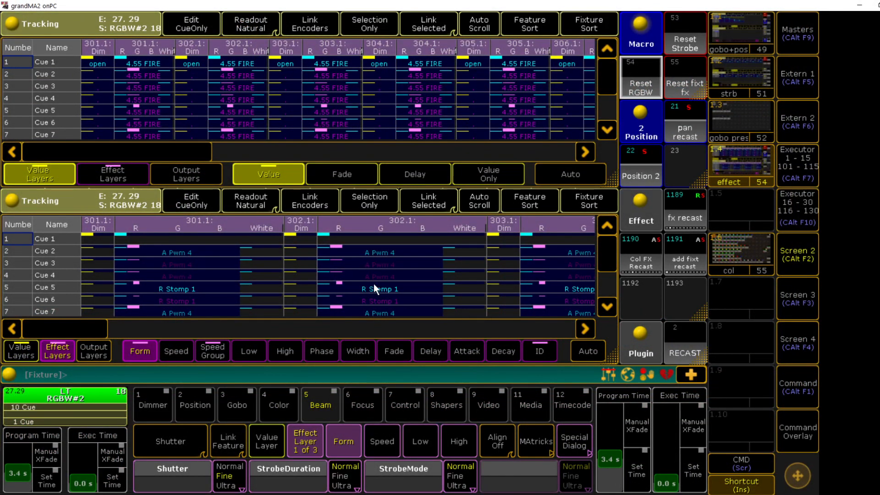
Show the effect ID layer in the lower tracking sheet and inspect the lines of effect 1190, Col FX Recast, in the Effect Editor
left_click(539, 352)
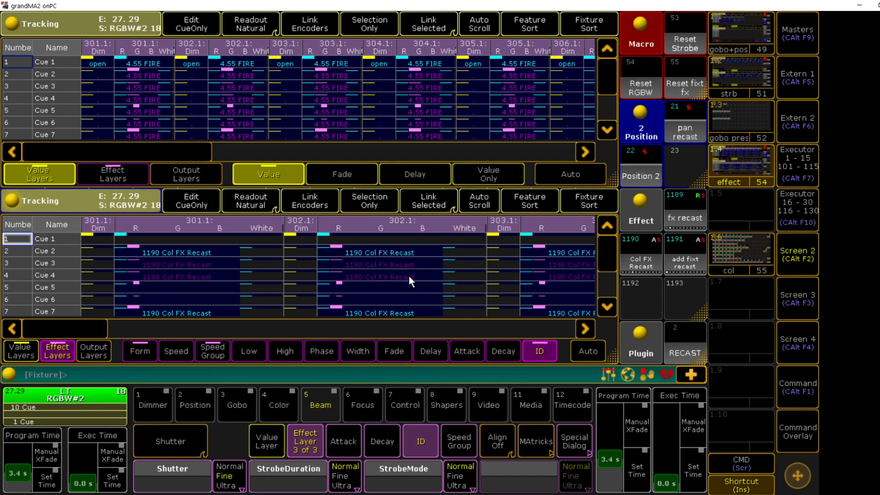
left_click_drag(183, 51, 191, 49)
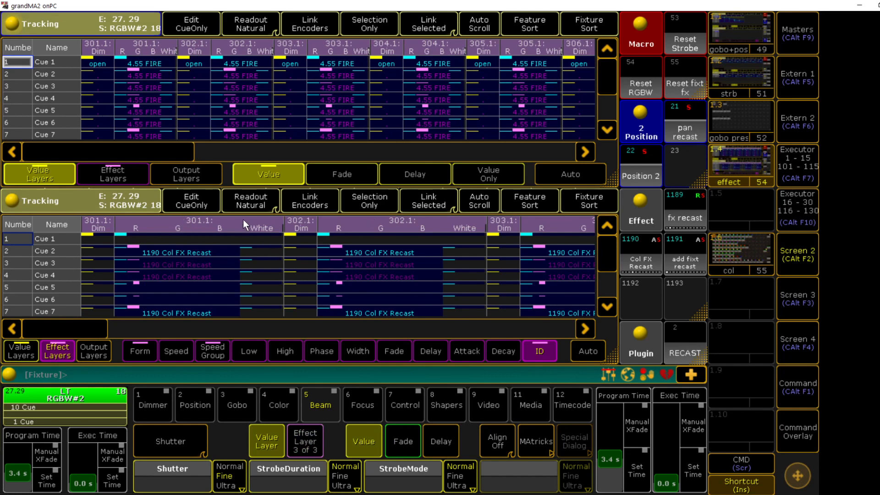
left_click(624, 265)
left_click(194, 177)
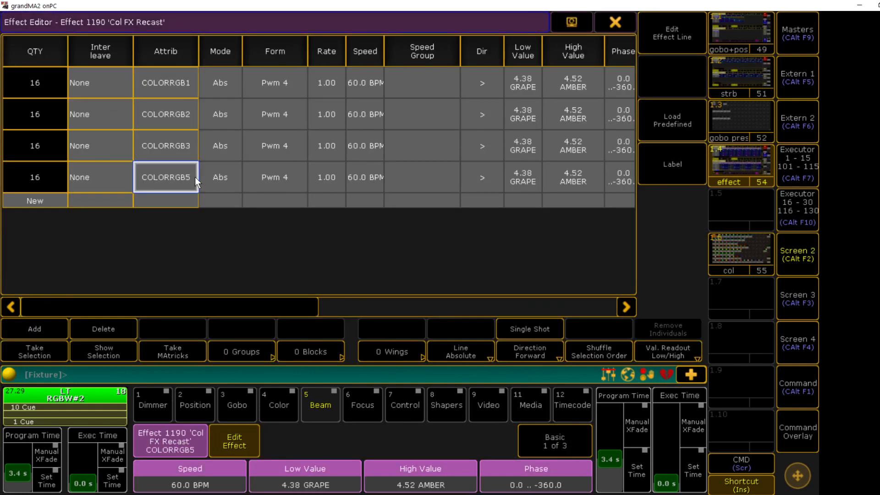
left_click(606, 22)
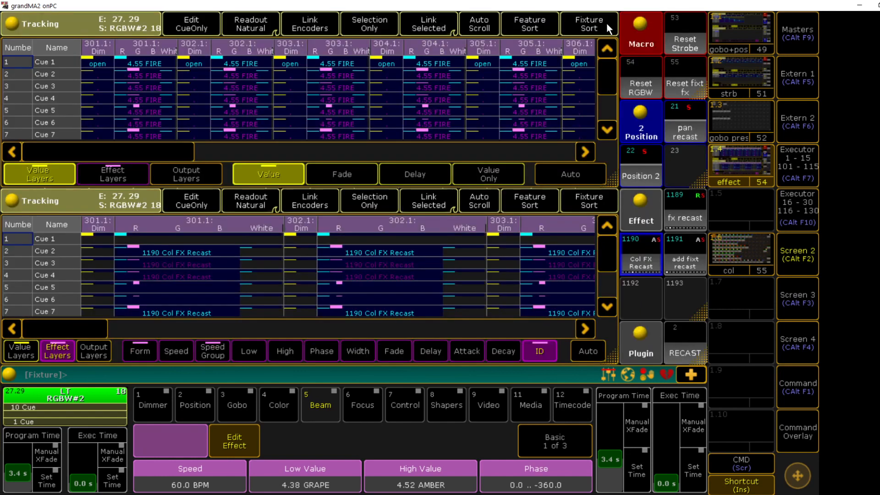
Recast effect 1190 with the RECAST plugin, setting Cue-Only Mode to NO, and dismiss the completion report
left_click(686, 340)
left_click(383, 155)
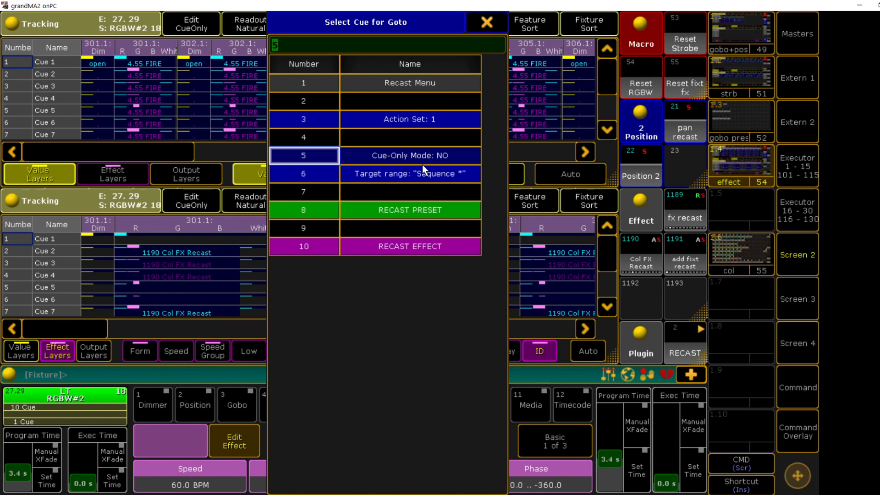
left_click(419, 246)
type("1190")
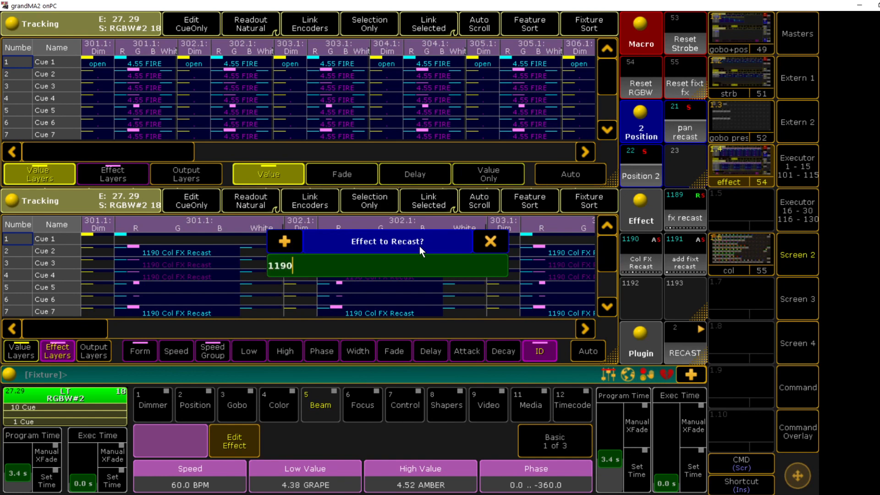
key("Return")
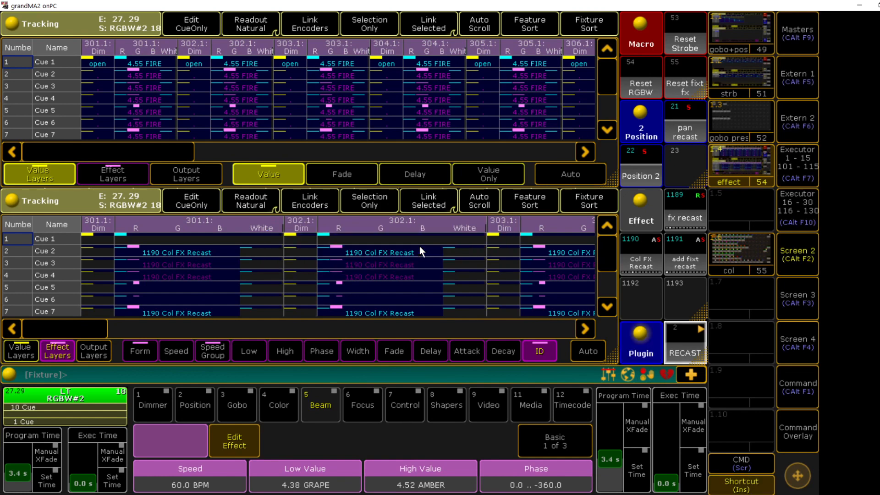
left_click(301, 317)
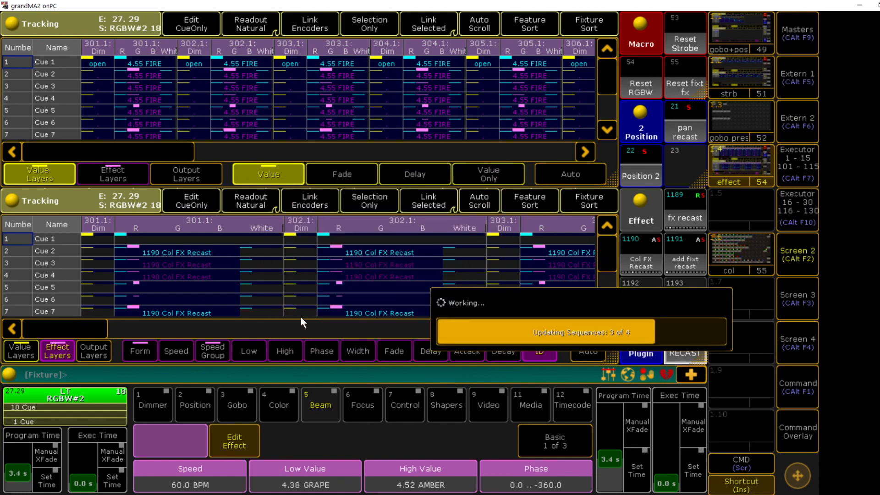
left_click(313, 301)
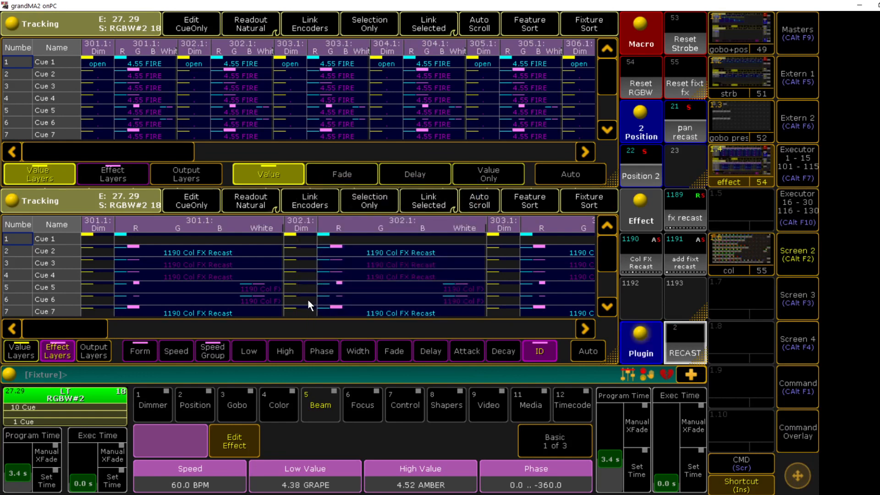
Compare the effect Form and ID layers of RGBW#2 in the lower tracking sheet, including the White attribute
left_click(284, 225)
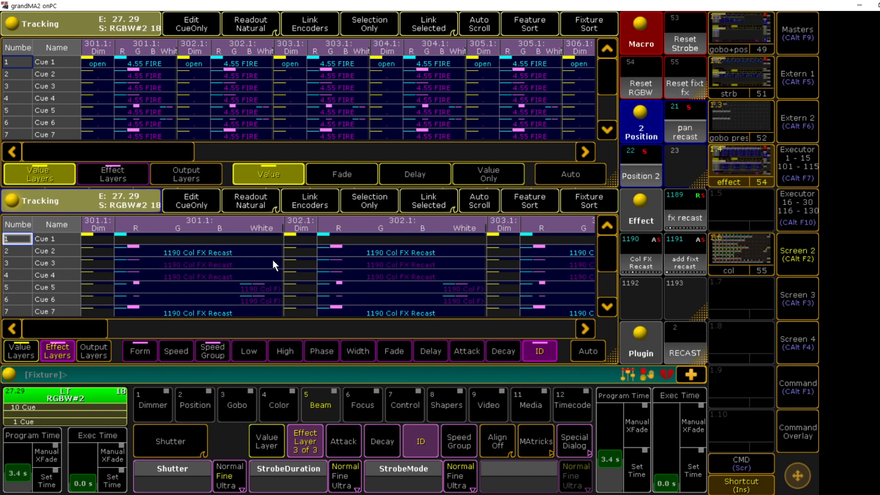
left_click(142, 354)
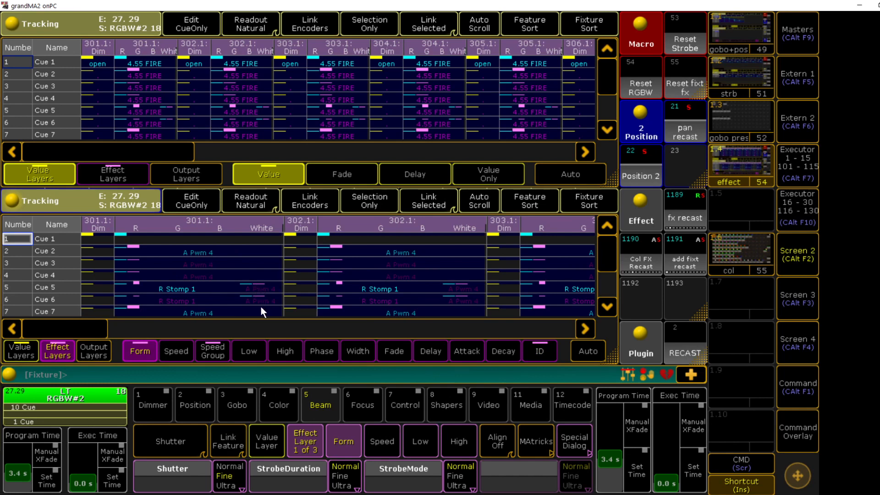
left_click(540, 352)
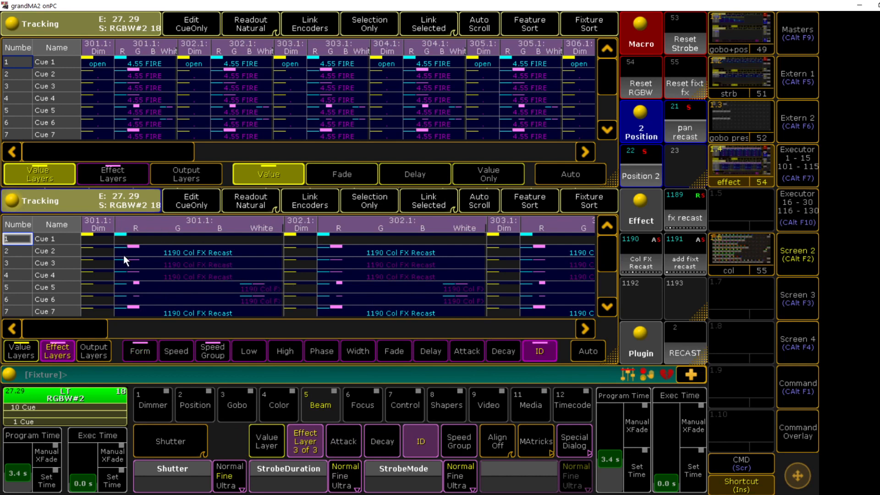
Select the fixtures stored in the RGBW#2 cues, run the sequence to Cue 2 and examine their MixColor values
type("SelFix Cue")
key("Return")
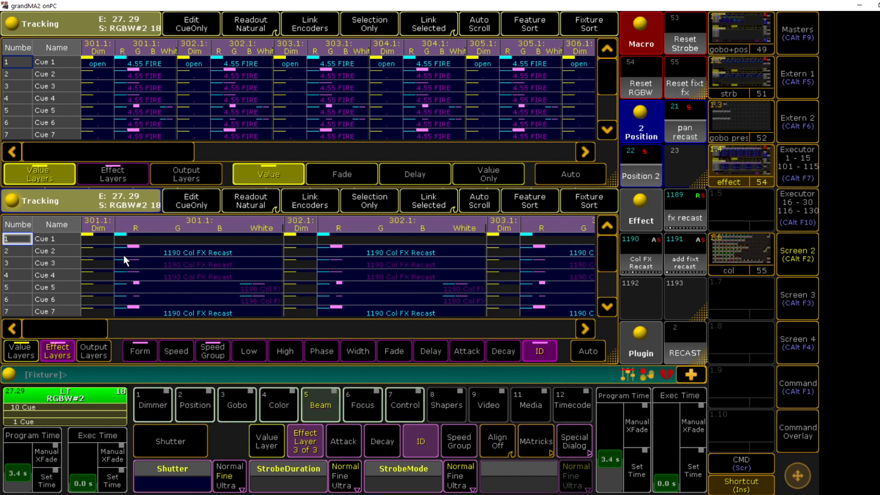
key("space")
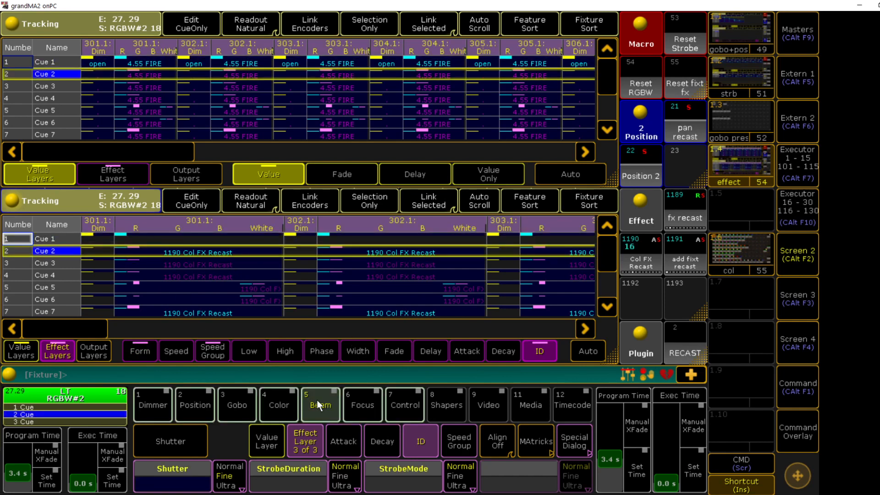
left_click(280, 404)
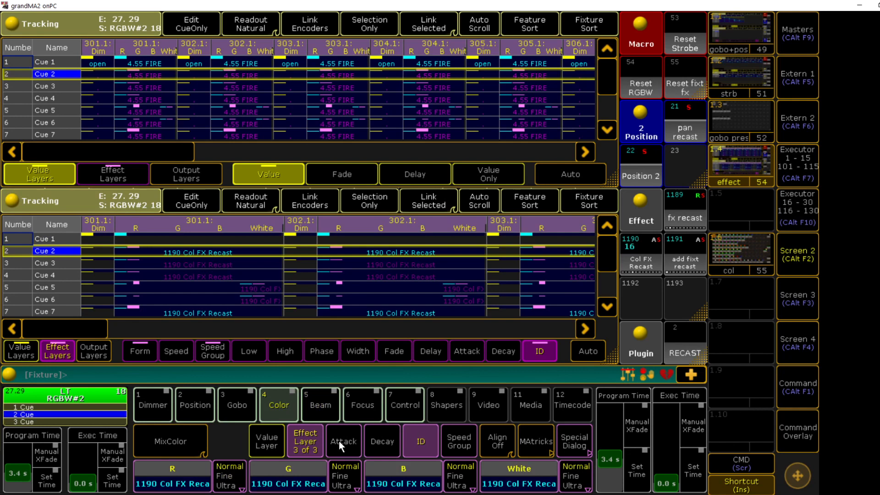
left_click(266, 442)
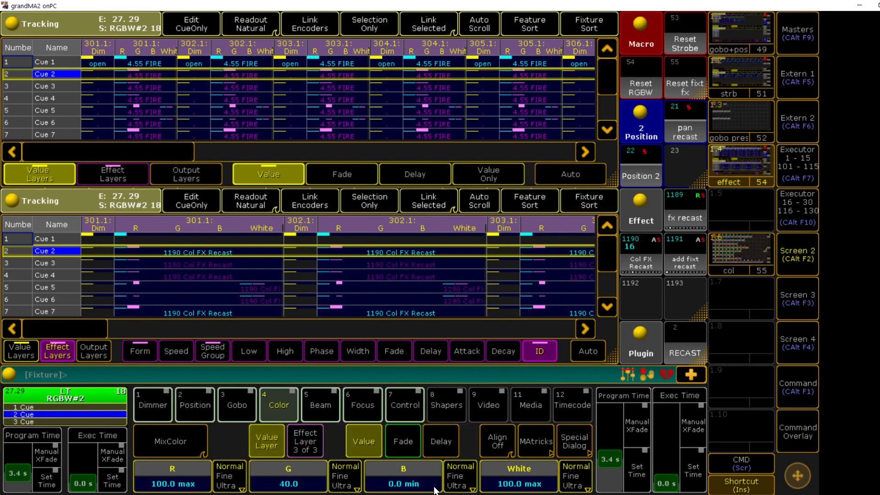
Advance RGBW#2 to Cue 5 and examine the fixtures' R, G, B and White values
key("space")
key("space")
key("space")
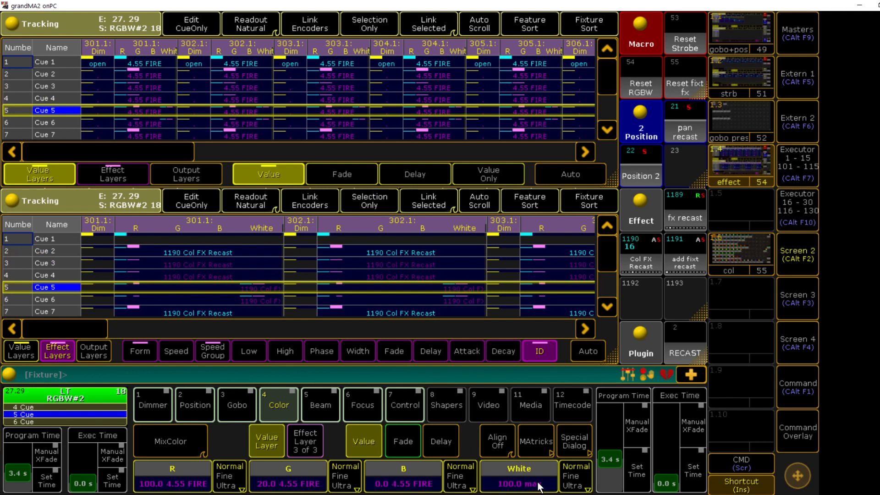
Clear the programmer and restore the original RGBW#2 cue data with the Reset RGBW macro
scroll(540, 487, "up", 5)
left_click(640, 79)
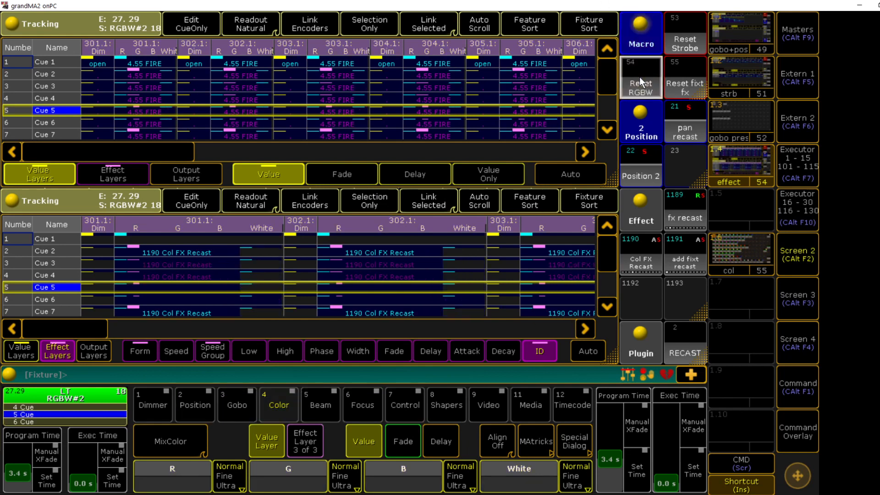
Recast effect 1190 with the RECAST plugin, keeping action set 1, cue-only mode and all sequences as the target range
left_click(686, 337)
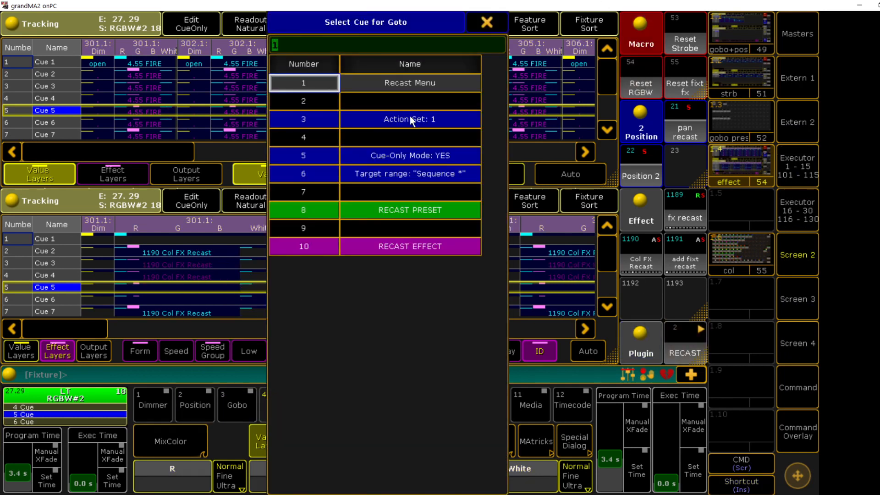
left_click(418, 248)
type("1190")
key("Return")
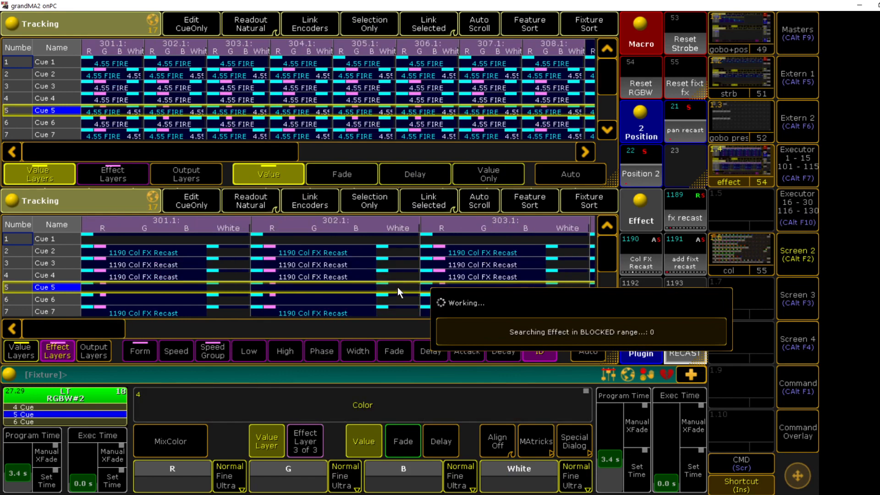
left_click(348, 305)
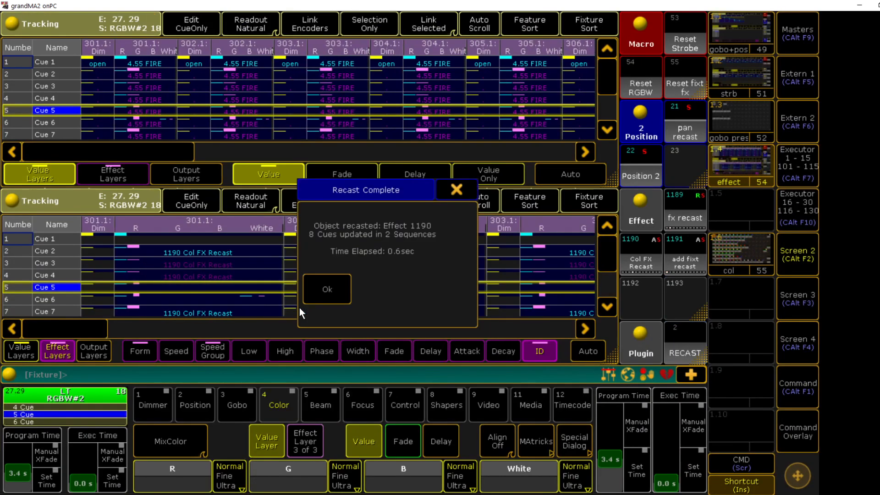
left_click(321, 296)
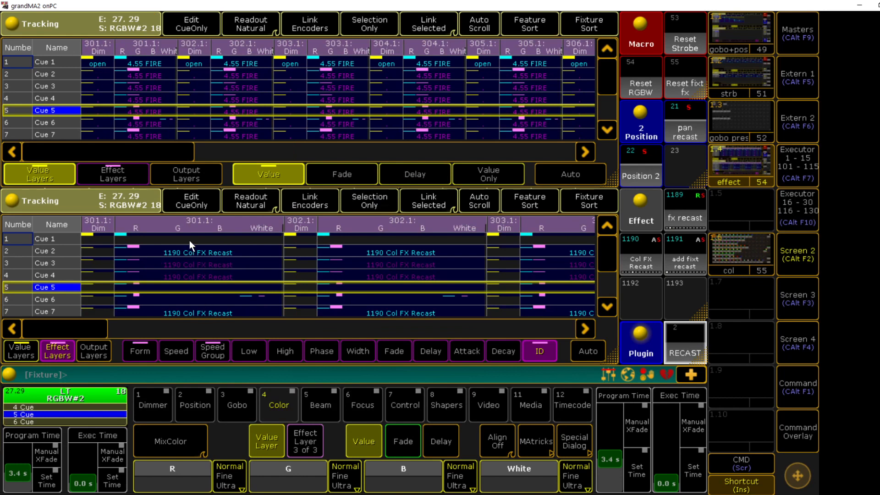
Select the fixtures stored in the RGBW#2 cues and compare their R, G, B and White values between Cue 4 and Cue 5
type("SelFix Cue")
key("Return")
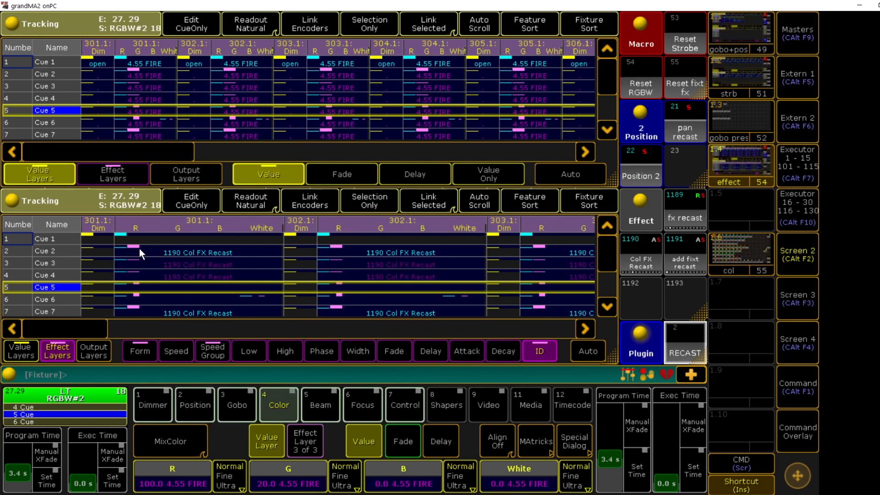
key("F10")
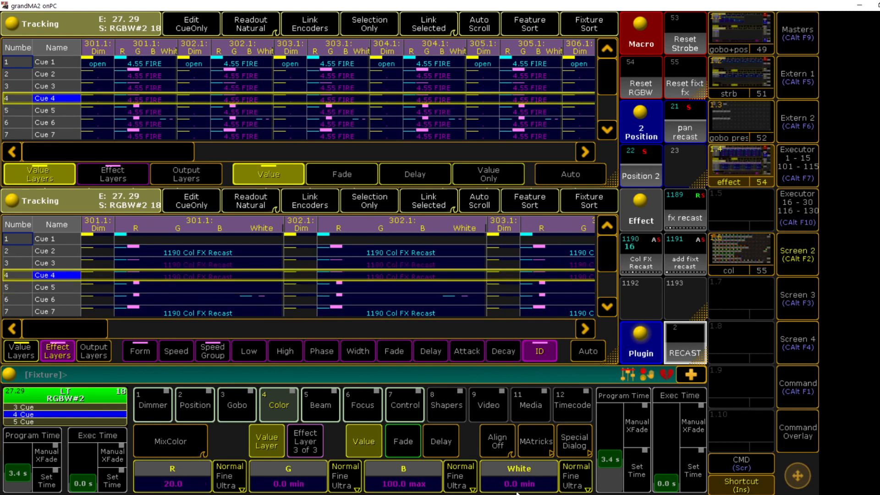
key("F12")
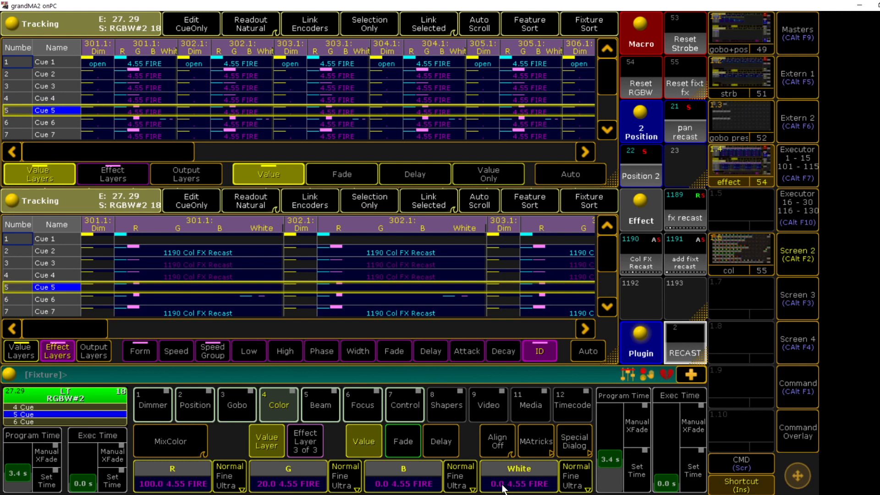
Clear the programmer and examine the effect Form layer of RGBW#2 in the lower tracking sheet
key("c")
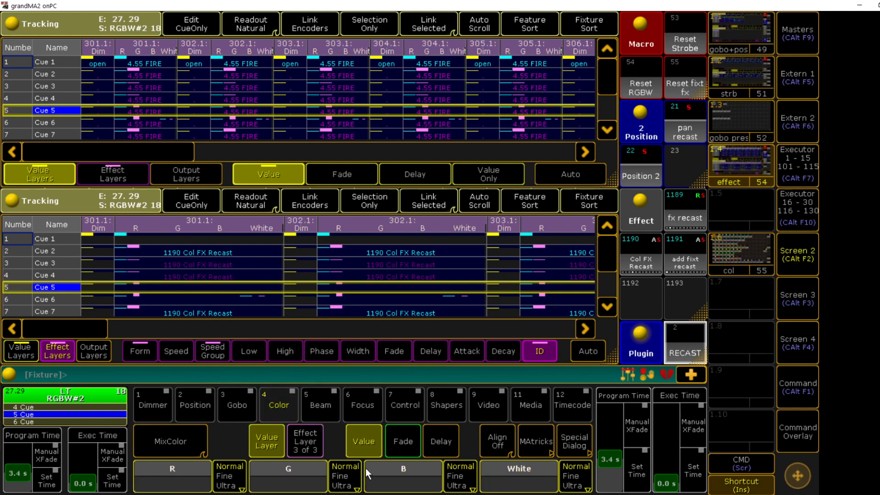
left_click(136, 354)
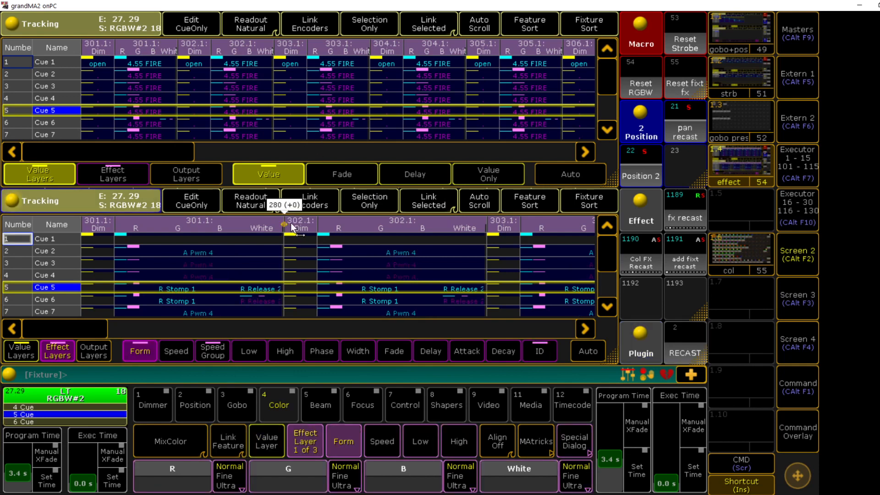
left_click_drag(291, 223, 314, 223)
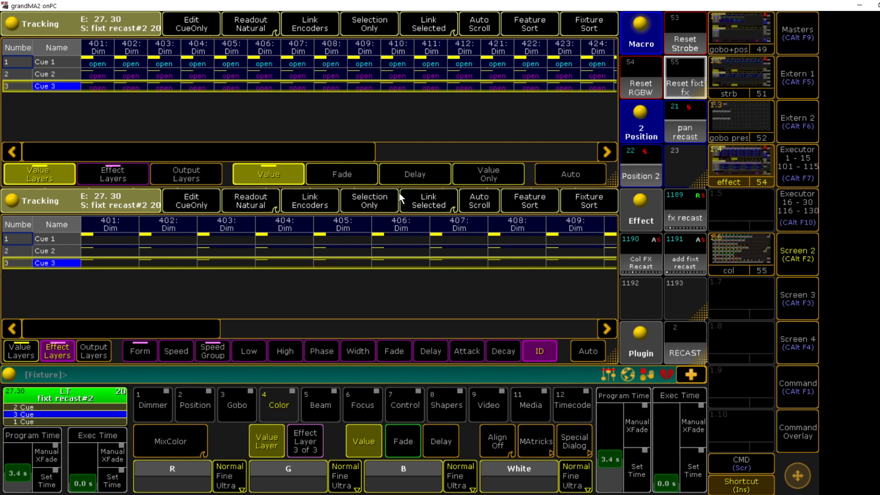
Run the fixt recast#2 cues while watching the fixtures' dimmer output in the Profile layout
key("space")
left_click(798, 296)
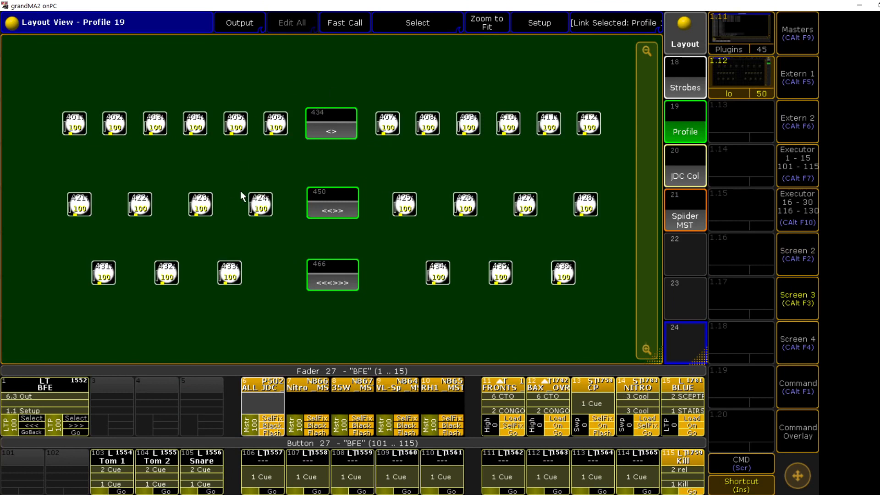
left_click(321, 261)
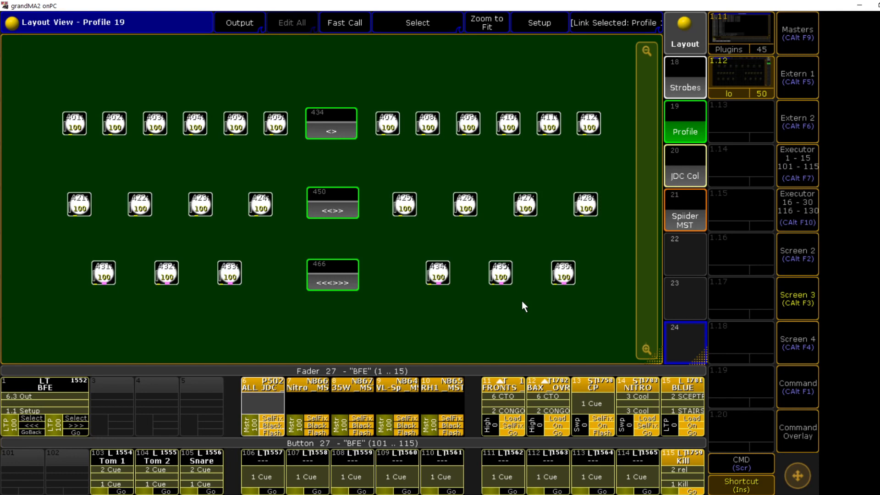
Examine which fixtures of fixt recast#2 use effect 1191 in the lower tracking sheet's effect ID layer
left_click(799, 256)
left_click_drag(144, 331, 541, 275)
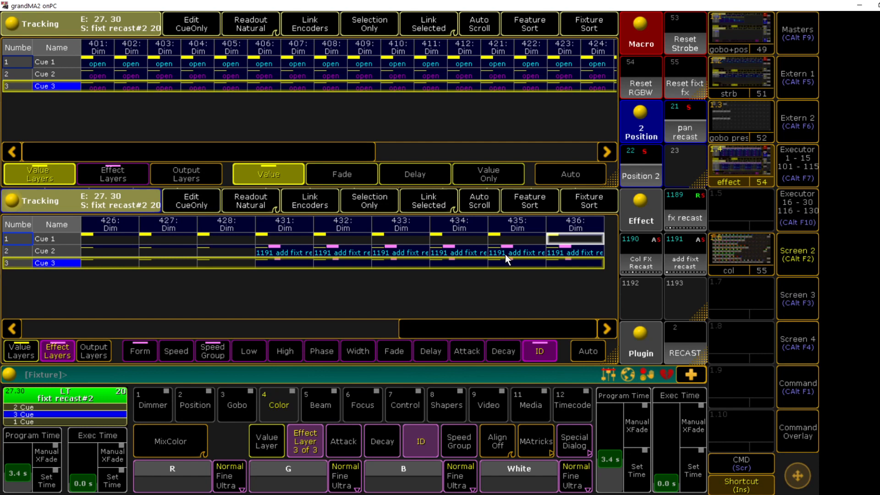
left_click(356, 253)
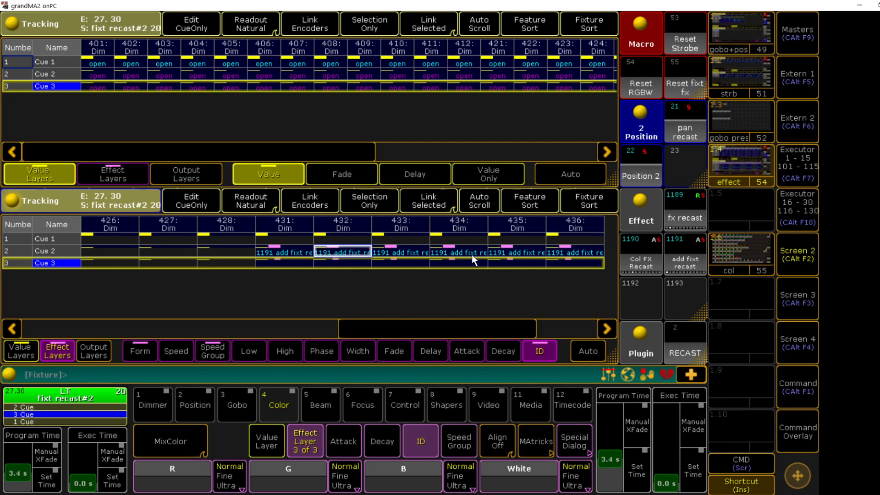
Recast effect 1191 with the RECAST plugin, using the action set Recast ALL Possible Fixtures
left_click(686, 339)
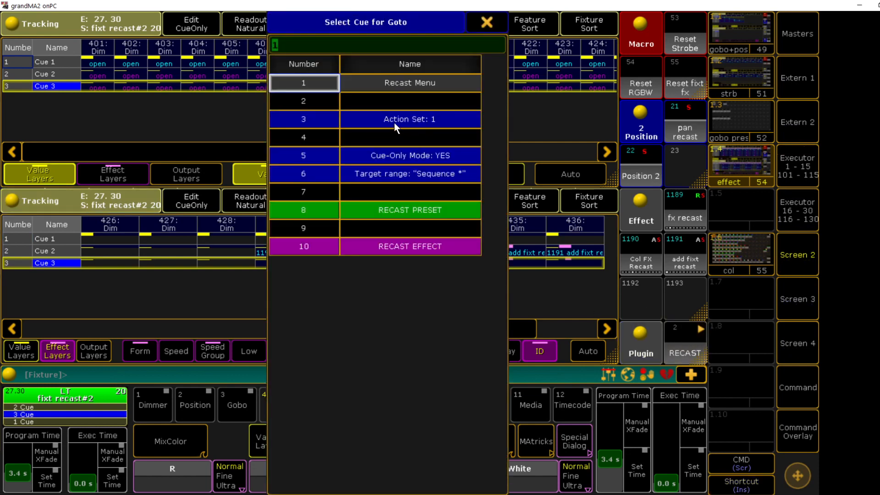
left_click(394, 123)
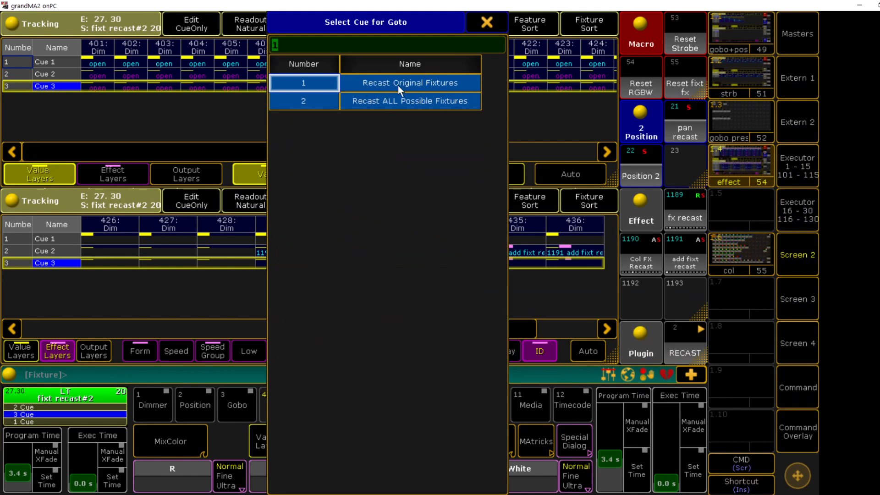
left_click(422, 101)
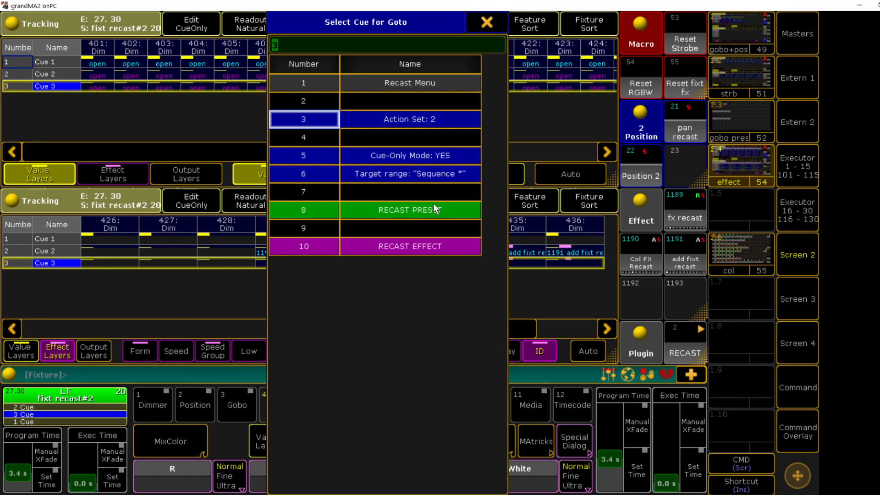
left_click(437, 242)
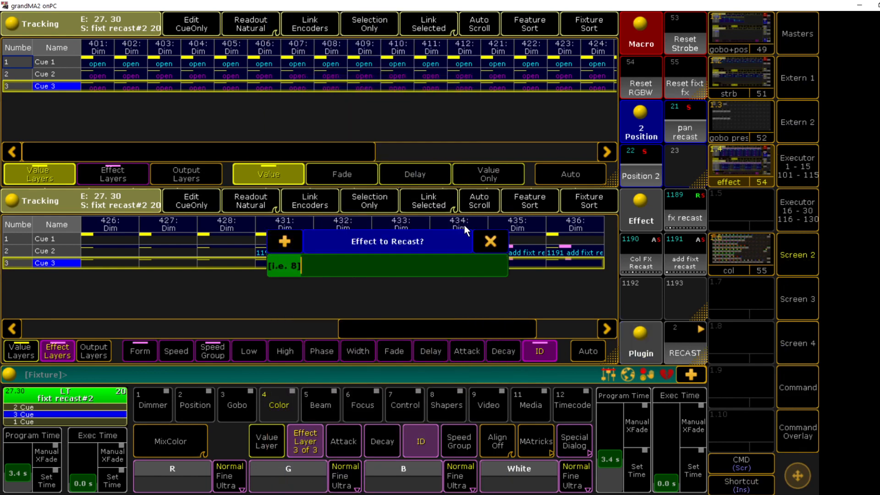
type("1191")
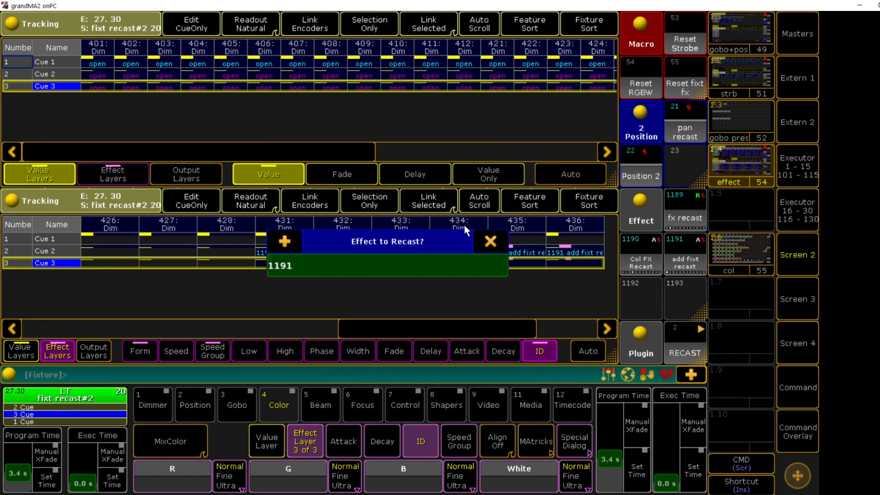
key("Return")
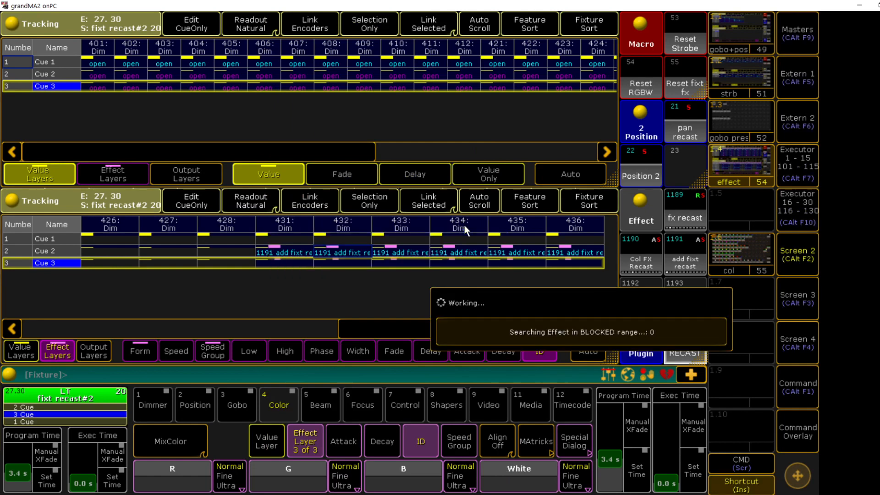
left_click(295, 302)
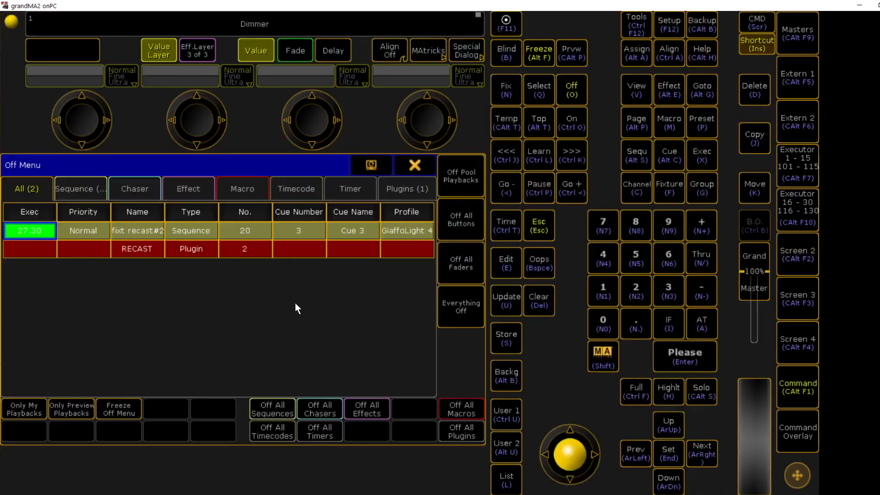
left_click(342, 295)
Compare the effect ID and Form layers of fixt recast#2 across fixtures 401 to 436 in the lower tracking sheet
left_click_drag(360, 328, 195, 328)
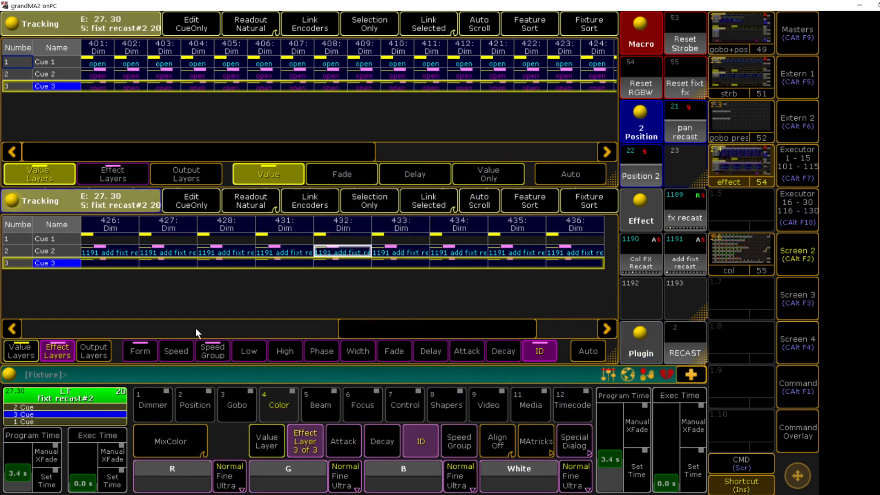
left_click_drag(366, 329, 32, 328)
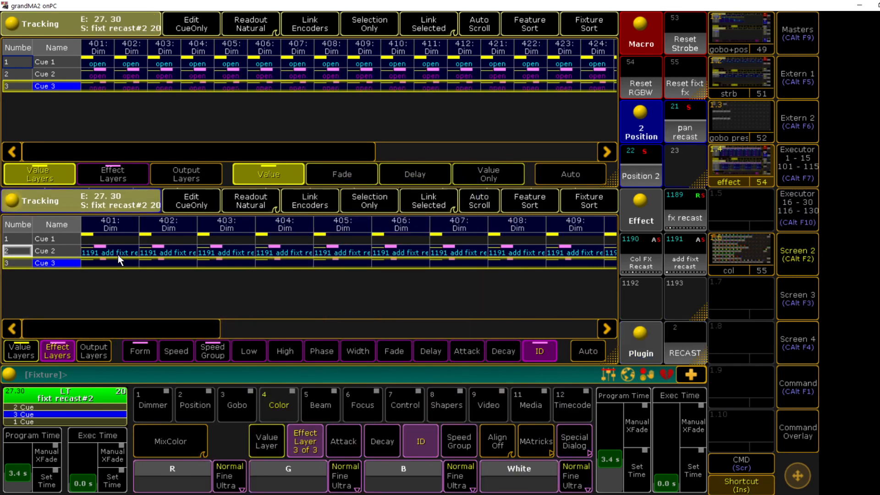
left_click_drag(130, 331, 578, 312)
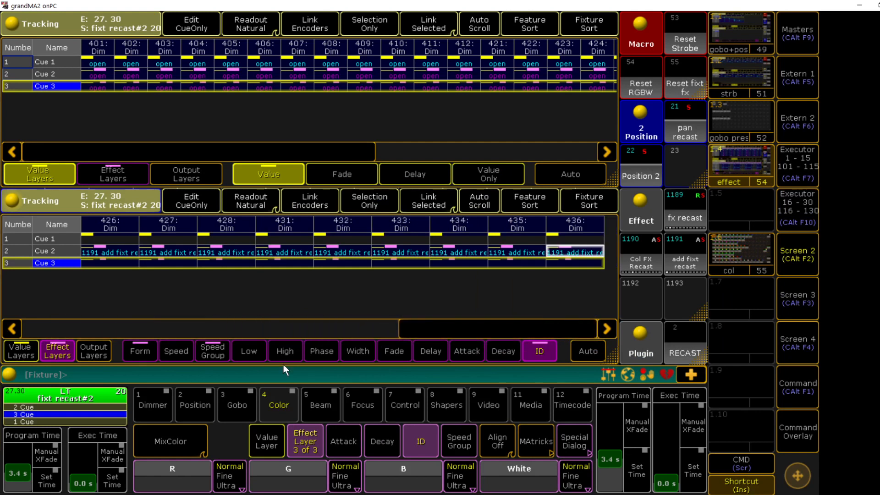
left_click(140, 351)
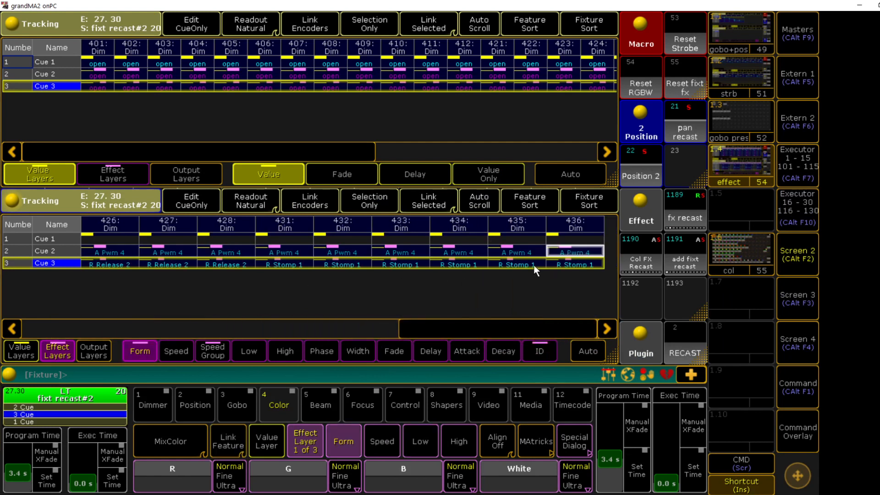
left_click_drag(411, 323, 103, 316)
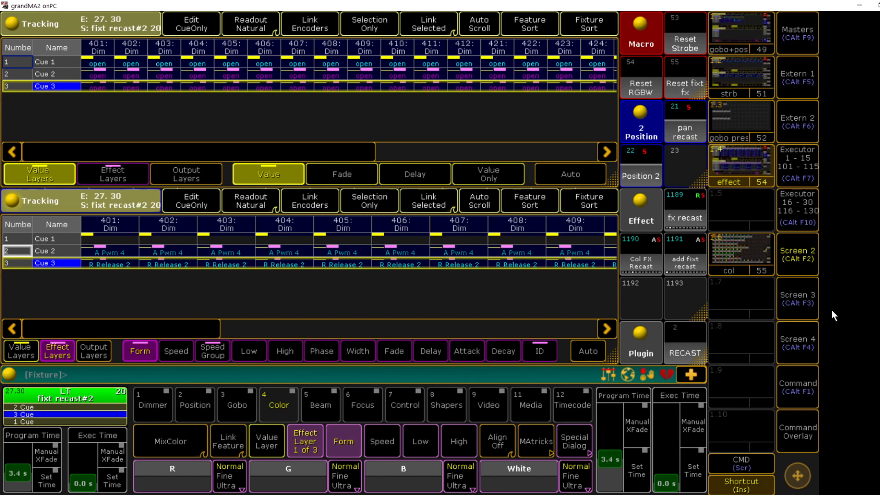
Run fixt recast#2 to Cue 2, watch the effect output in the Profile layout and return to the tracking sheets
key("space")
left_click(800, 302)
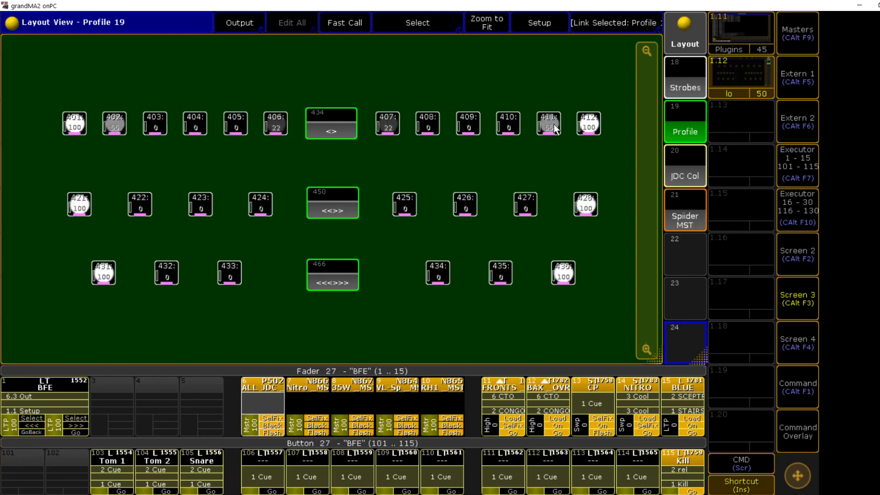
left_click(788, 246)
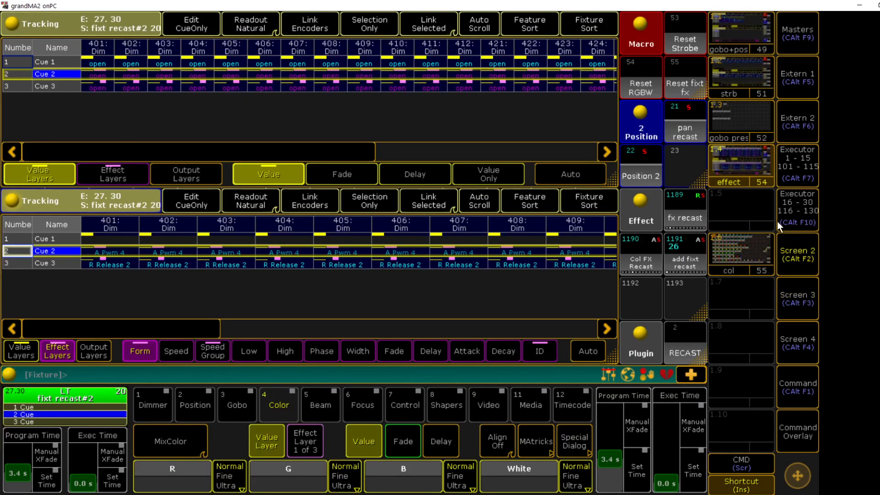
Examine the lines of effect 1191 in the Effect Editor and check the Cue 3 dimmer output in the Profile layout
left_click(689, 269)
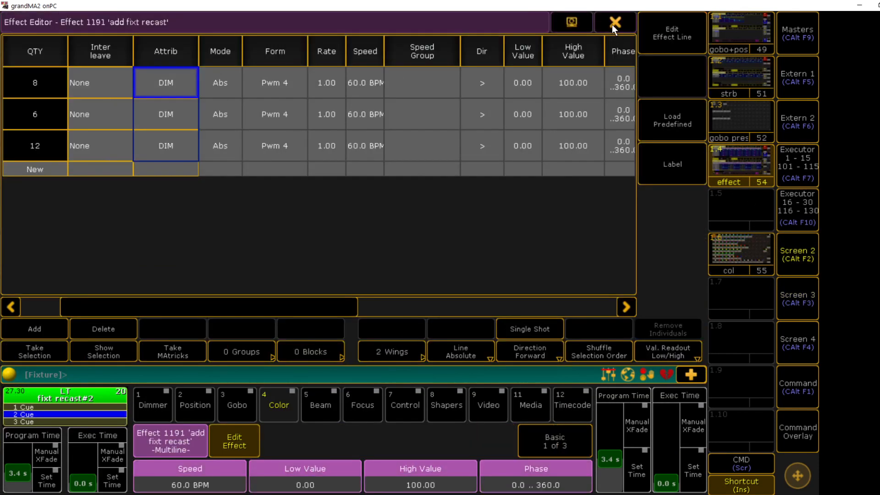
left_click(629, 23)
left_click(809, 335)
left_click(801, 307)
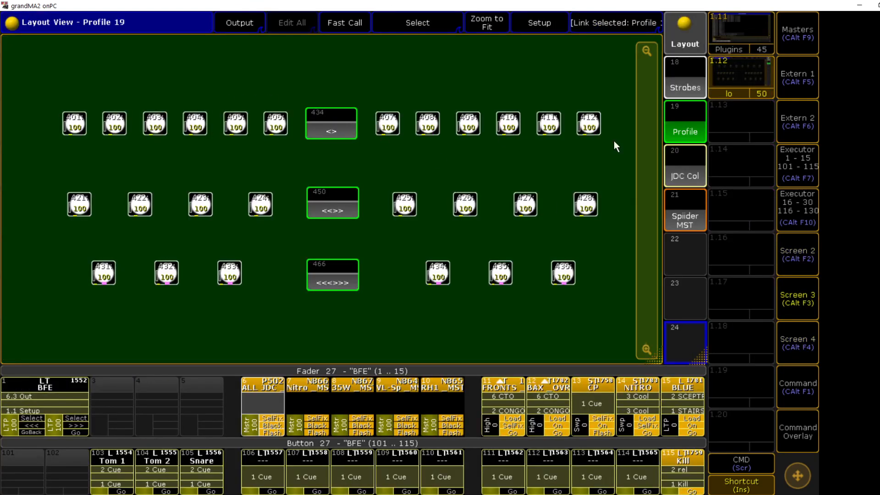
left_click(813, 258)
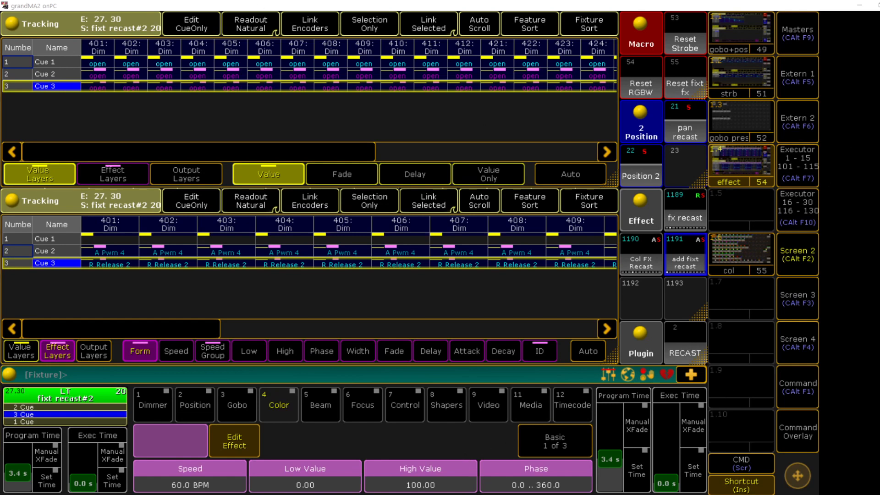
Switch to Visual Studio Code and read the default settings and action sets in Recast.lua
mouse_move(477, 494)
left_click(528, 473)
left_click(370, 220)
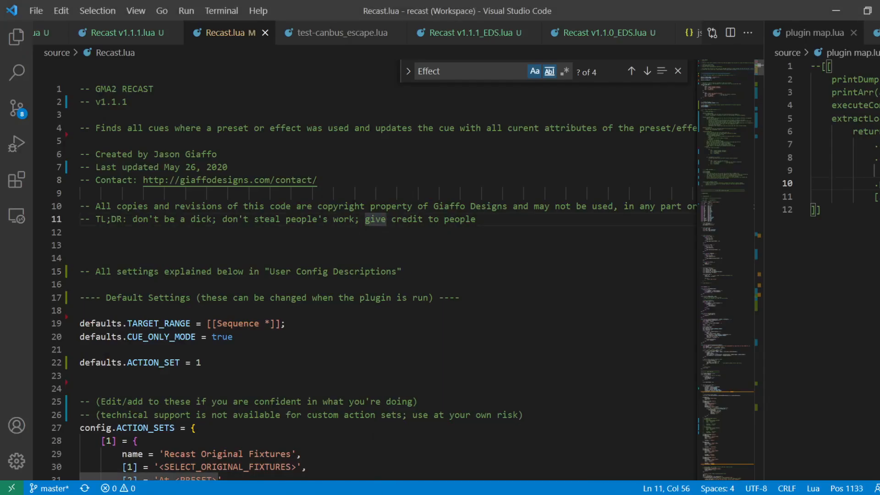
scroll(704, 64, "down", 5)
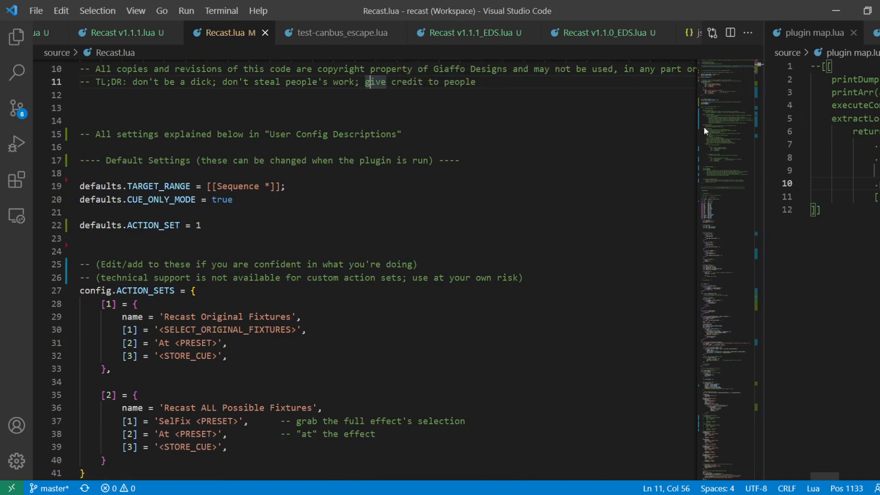
left_click(527, 160)
scroll(270, 170, "up", 5)
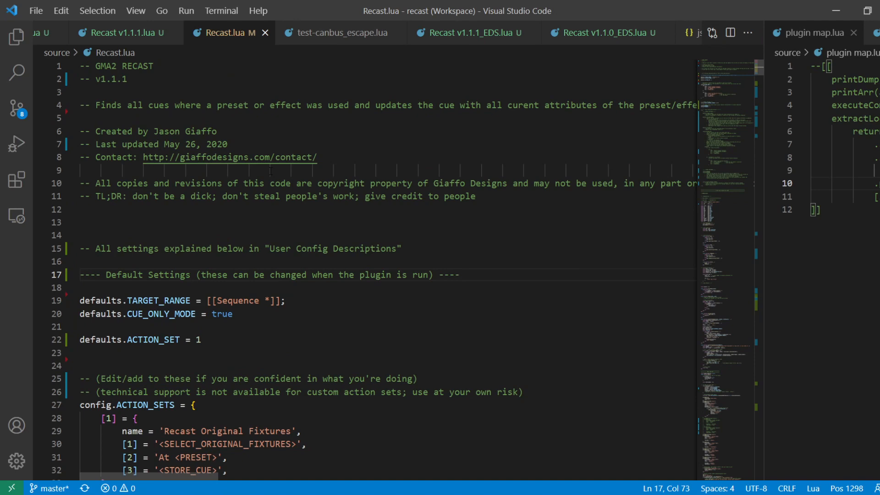
scroll(271, 171, "down", 2)
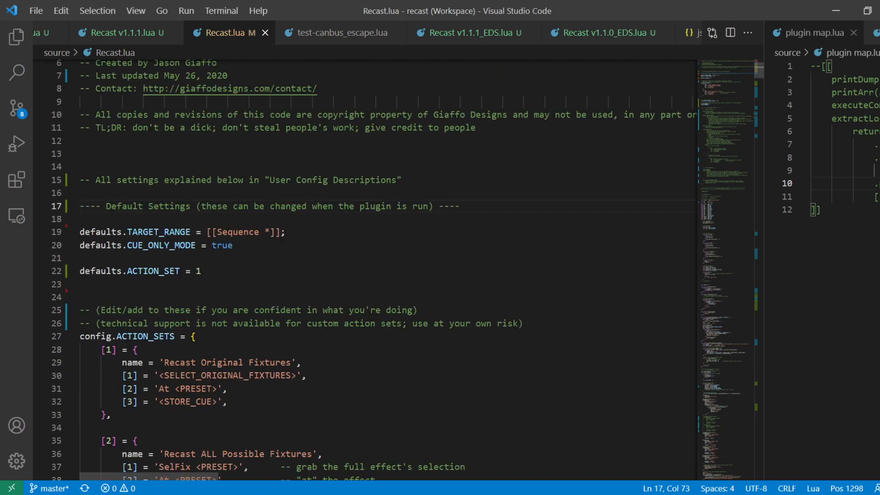
Highlight the TARGET_RANGE, CUE_ONLY_MODE and ACTION_SET default settings in Recast.lua
left_click_drag(224, 280, 47, 251)
left_click_drag(207, 233, 202, 233)
left_click(181, 280)
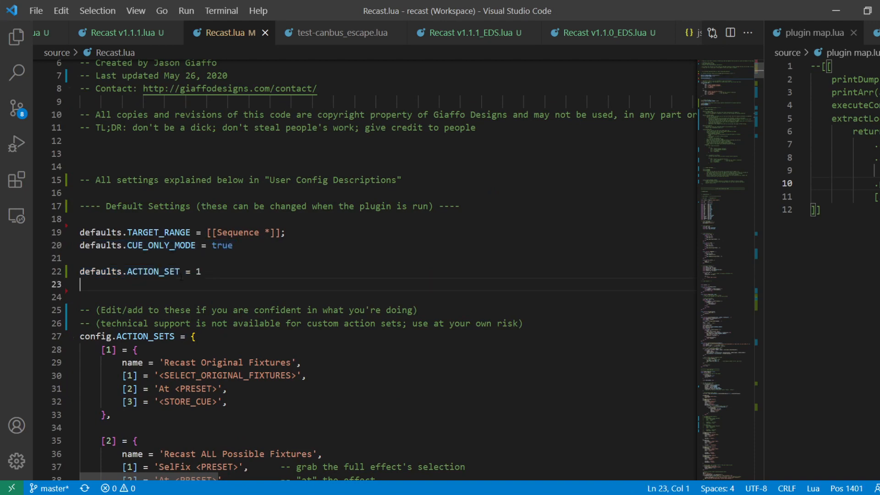
key("shift+Up")
key("shift+Up")
key("shift+Up")
key("shift+Up")
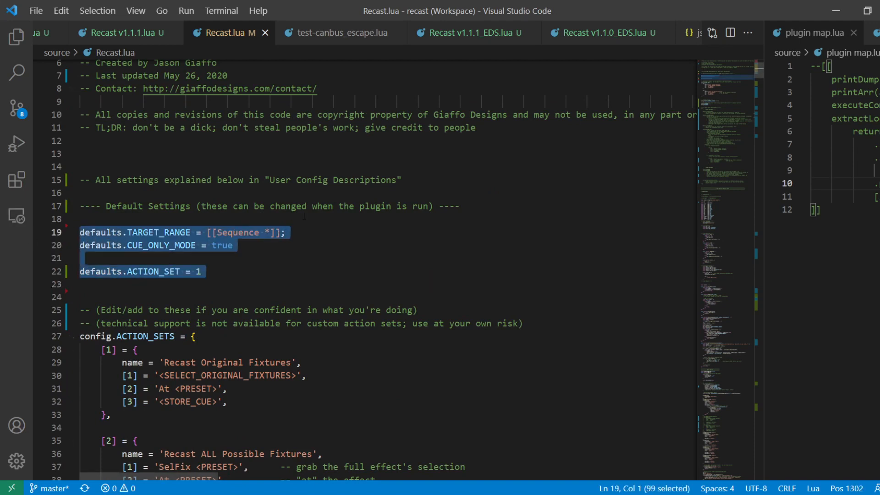
Switch to grandMA2 onPC and compare the RECAST menu's entries, including Cue-Only Mode, with the default settings in Recast.lua
key("alt+Tab")
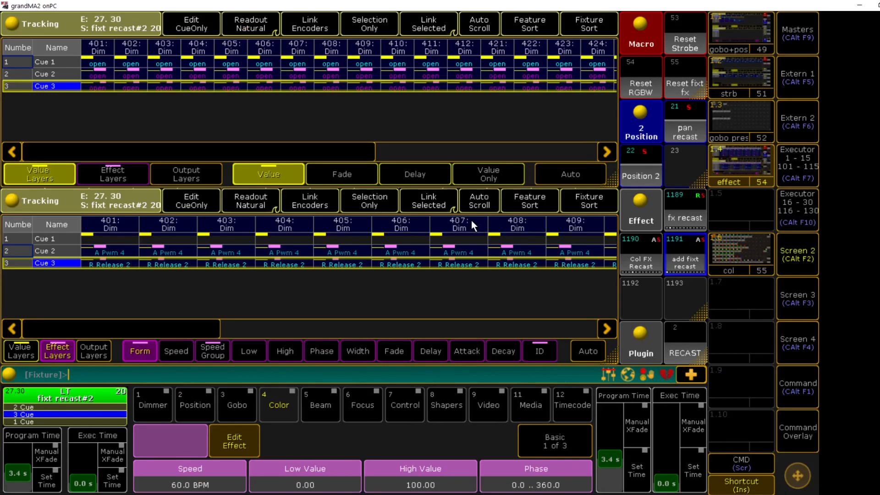
left_click(686, 336)
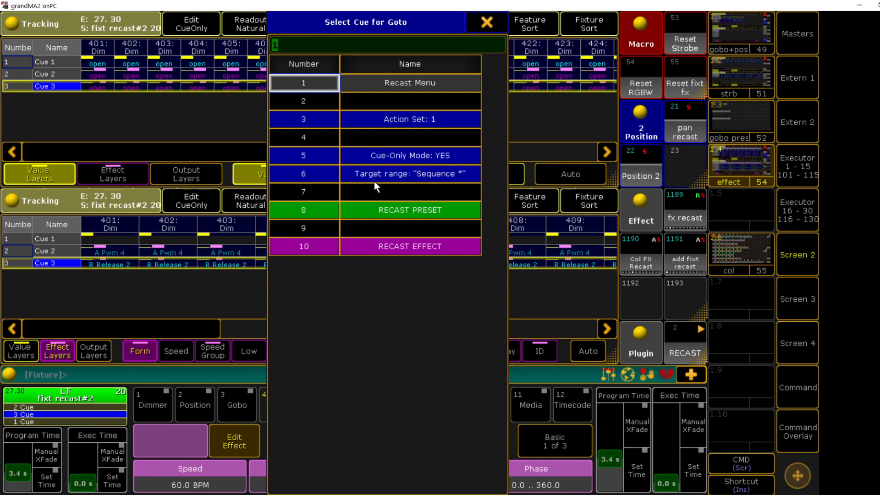
left_click(493, 16)
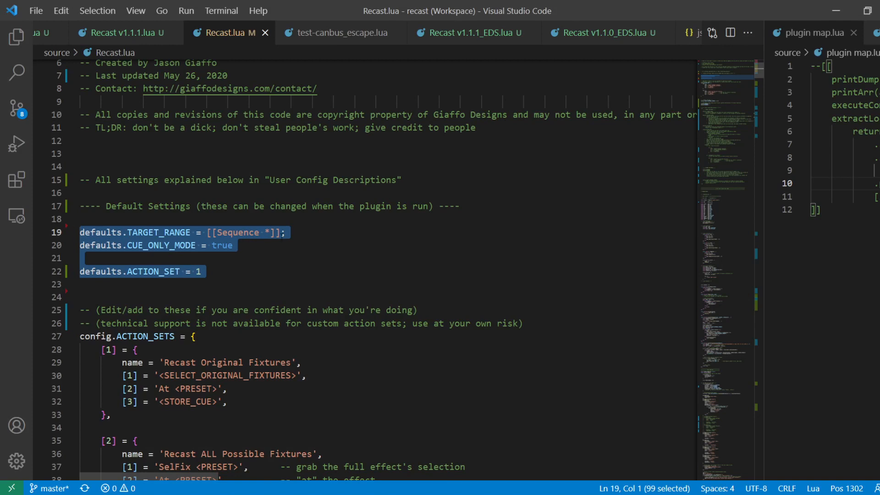
left_click(281, 233)
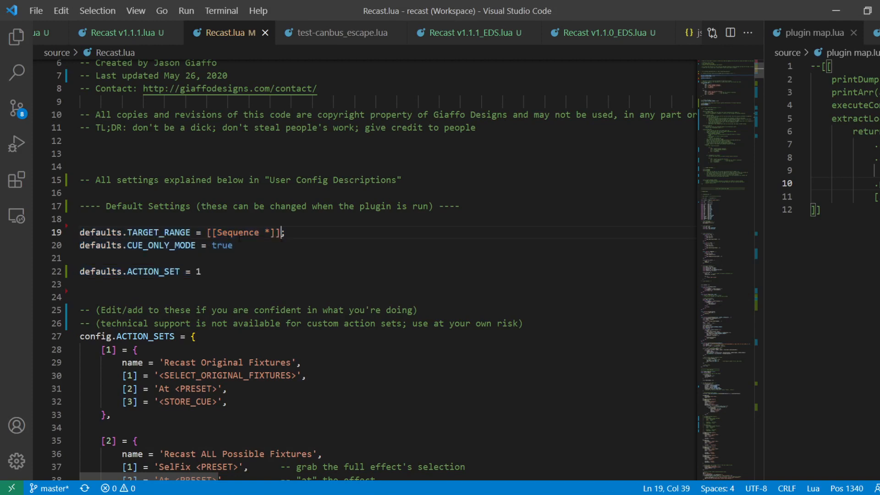
left_click_drag(207, 232, 227, 233)
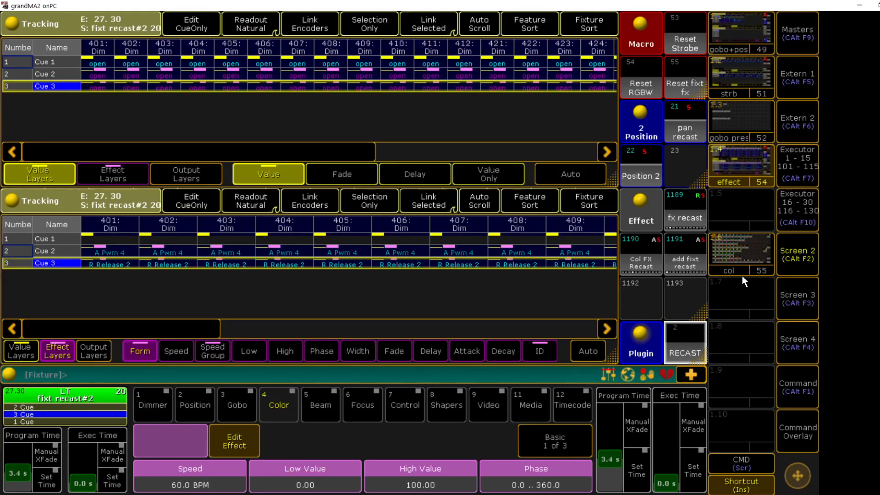
left_click(695, 339)
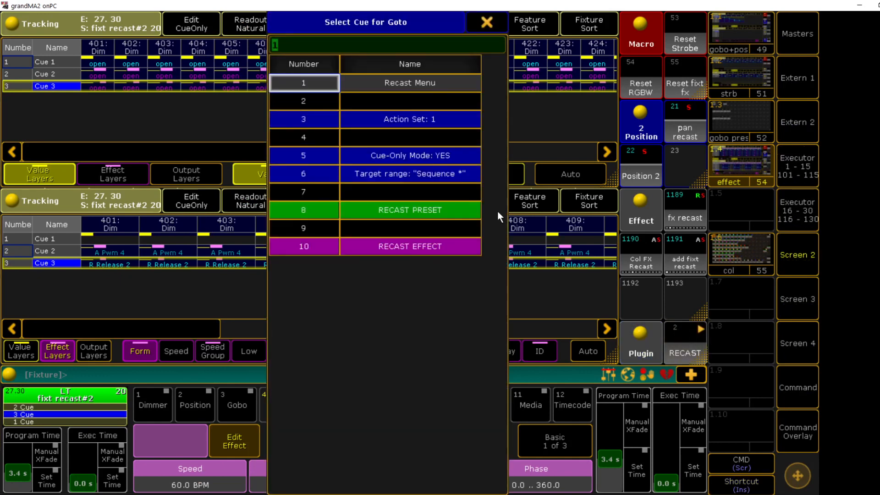
left_click(419, 154)
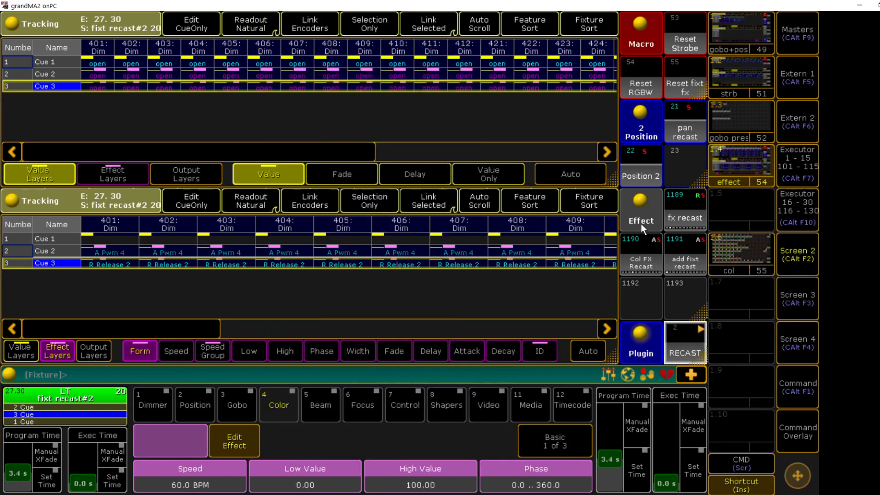
Open the RECAST plugin's code for editing, set defaults.CUE_ONLY_MODE to false and save the plugin
left_click(795, 339)
left_click(786, 388)
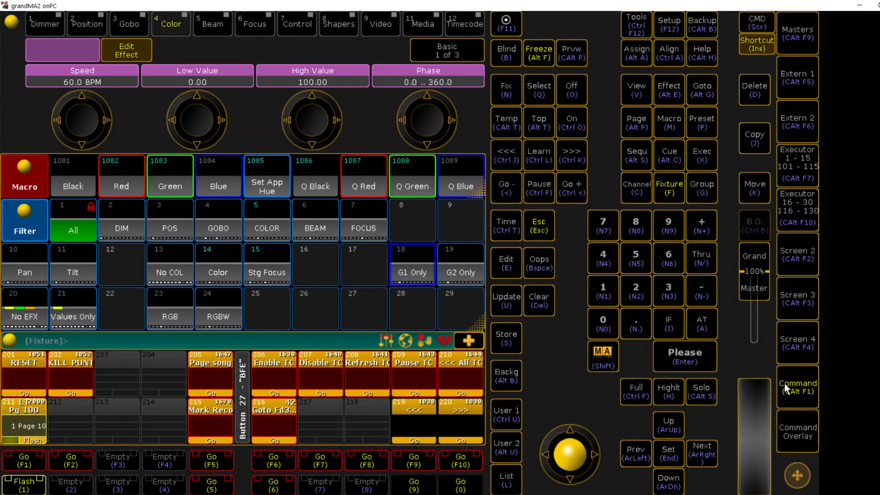
left_click(797, 300)
left_click(796, 256)
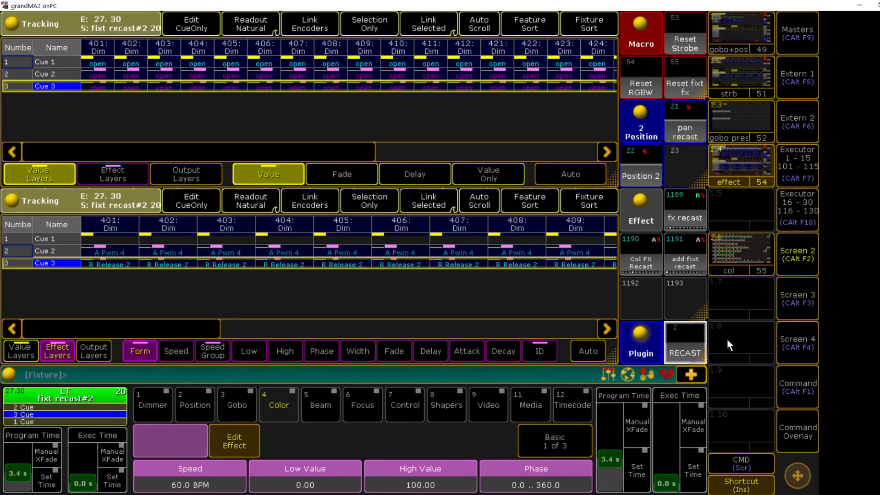
right_click(685, 337)
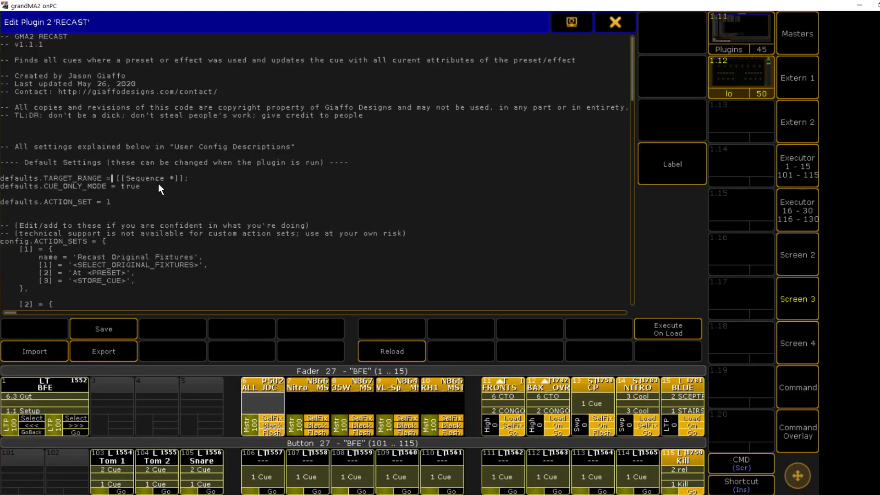
left_click(145, 186)
key("BackSpace")
key("BackSpace")
key("BackSpace")
key("BackSpace")
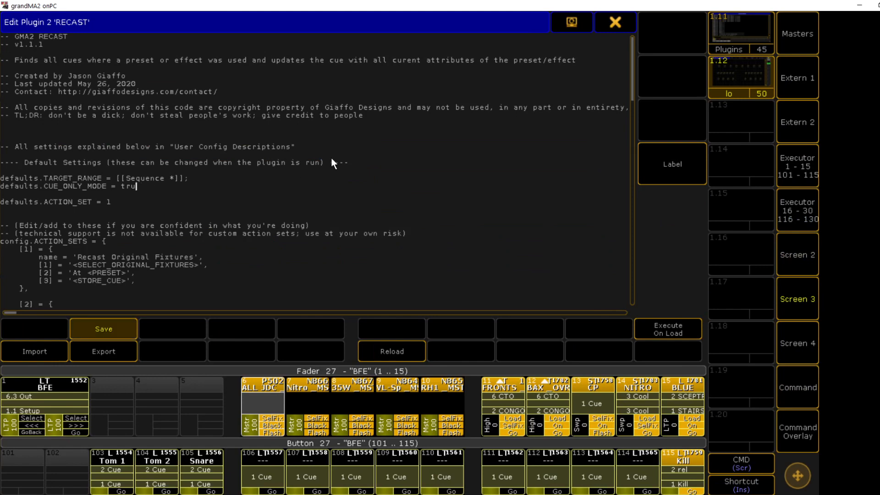
type("false")
left_click(102, 327)
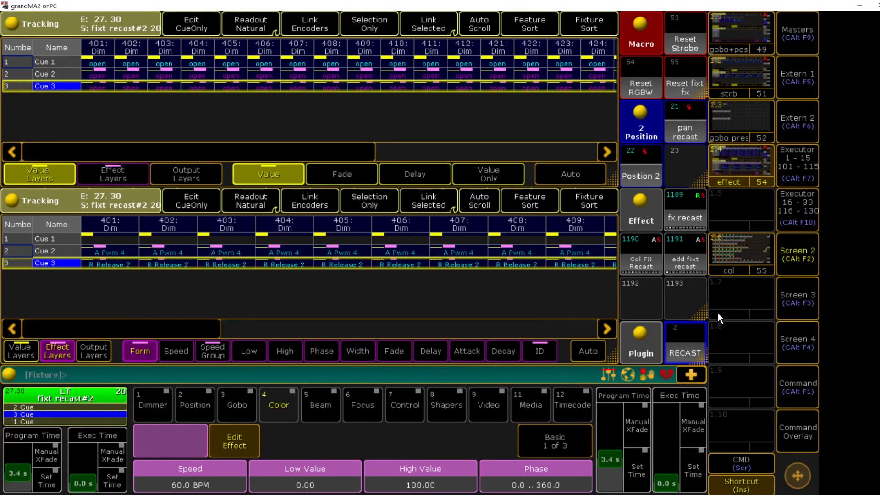
Run the RECAST plugin to check its Cue-Only Mode default, close the menu and reopen the plugin for editing
left_click(686, 332)
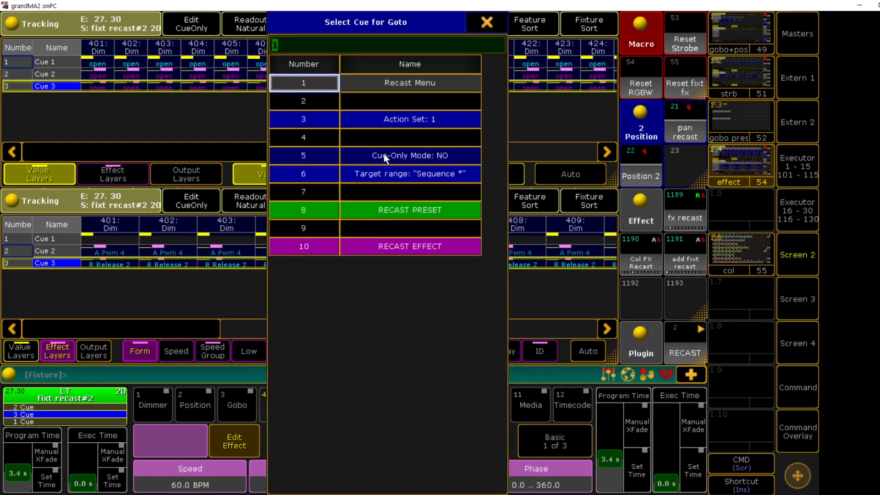
key("Escape")
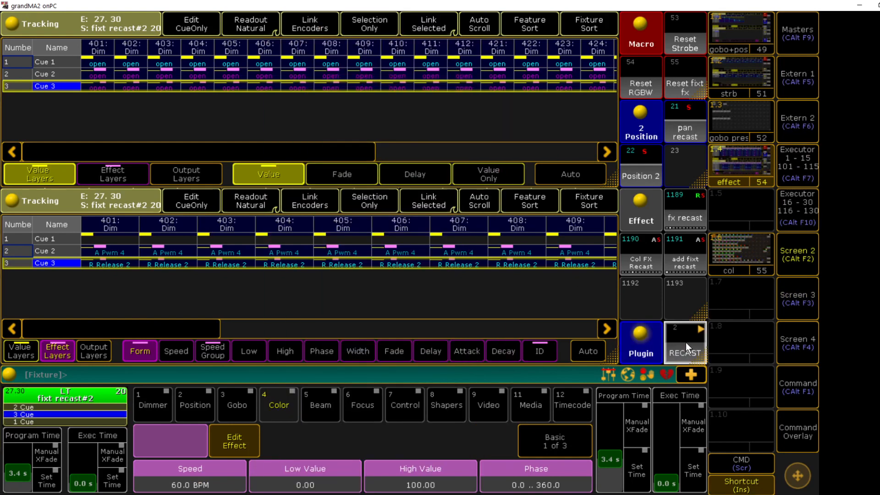
right_click(686, 342)
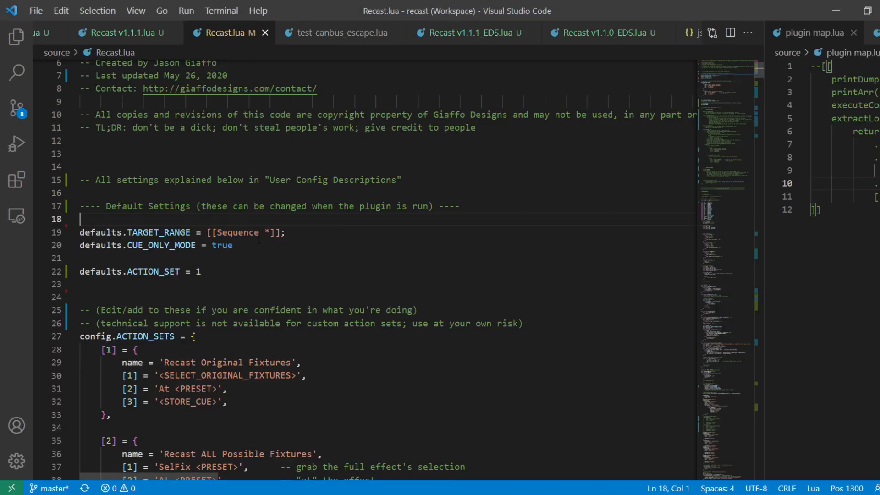
Switch to Visual Studio Code and examine the default TARGET_RANGE and ACTION_SET values in Recast.lua
left_click_drag(212, 232, 259, 233)
left_click(259, 231)
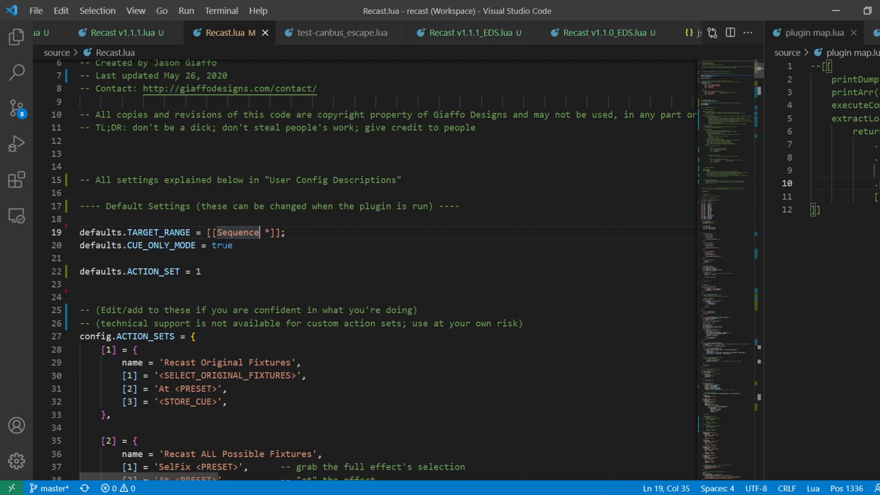
left_click(195, 275)
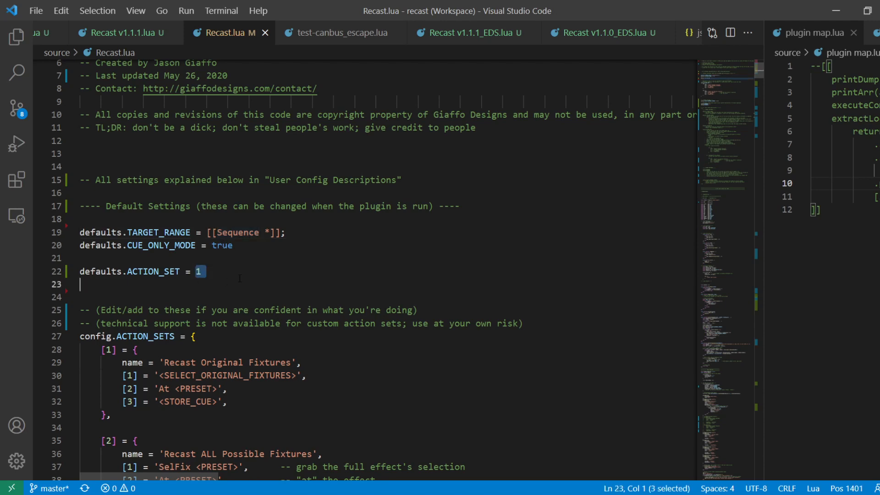
Examine the <SELECT_ORIGINAL_FIXTURES> and At <PRESET> commands in action set 1, Recast Original Fixtures
scroll(299, 282, "down", 4)
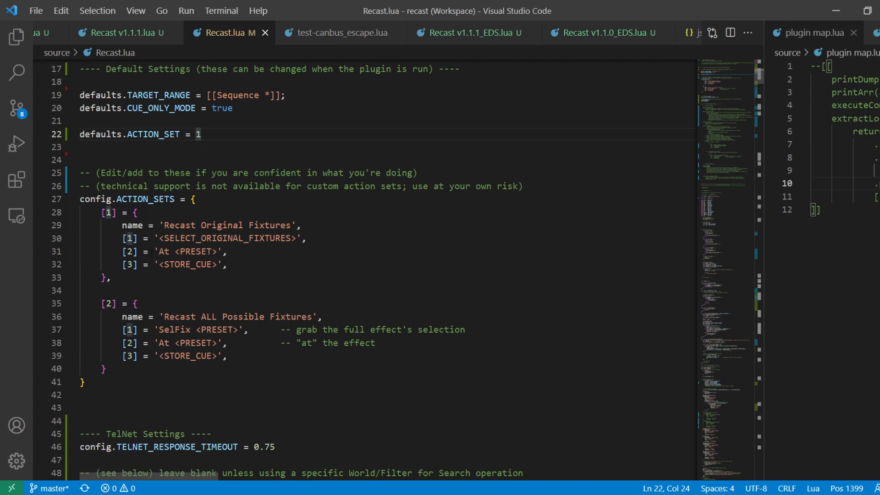
left_click_drag(158, 239, 300, 238)
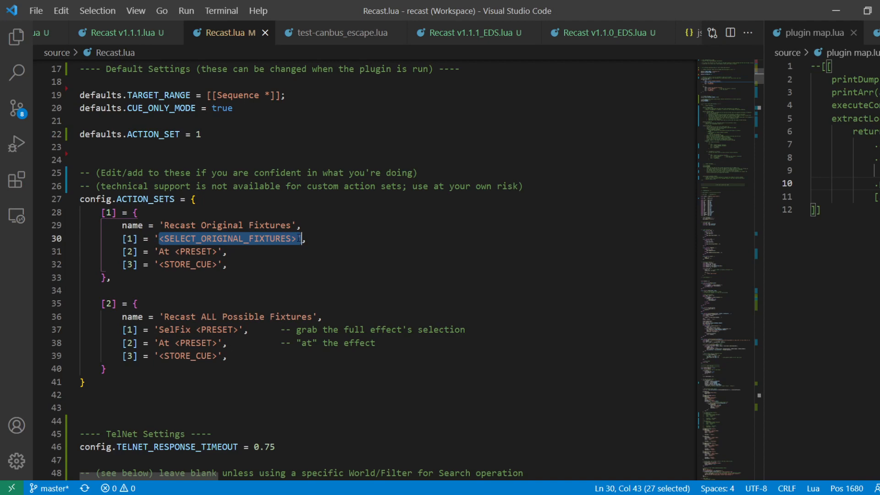
mouse_move(159, 252)
left_mouse_down()
mouse_move(217, 252)
mouse_move(169, 251)
left_mouse_up()
left_click(186, 251)
left_click(200, 248)
Read the configuration descriptions of the action set wildcards, including <STORE_CUE>, and return to the ACTION_SETS code
scroll(200, 249, "down", 16)
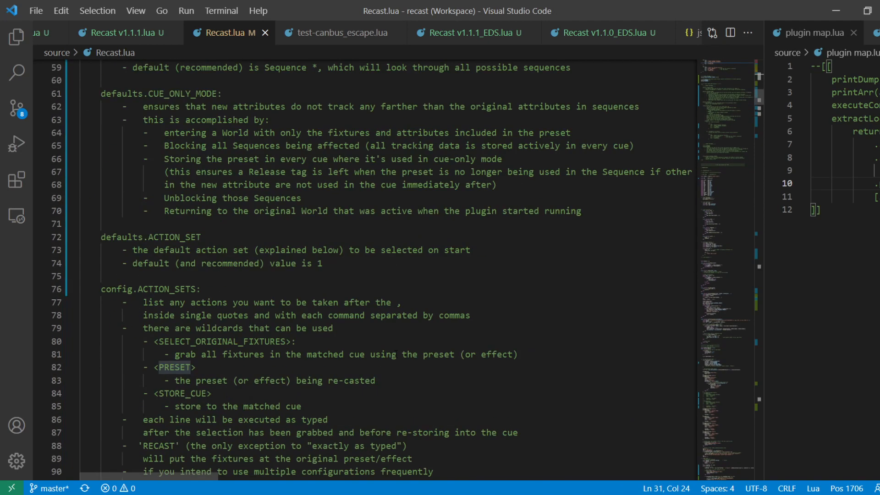
scroll(200, 249, "up", 3)
scroll(200, 248, "down", 10)
scroll(200, 248, "up", 2)
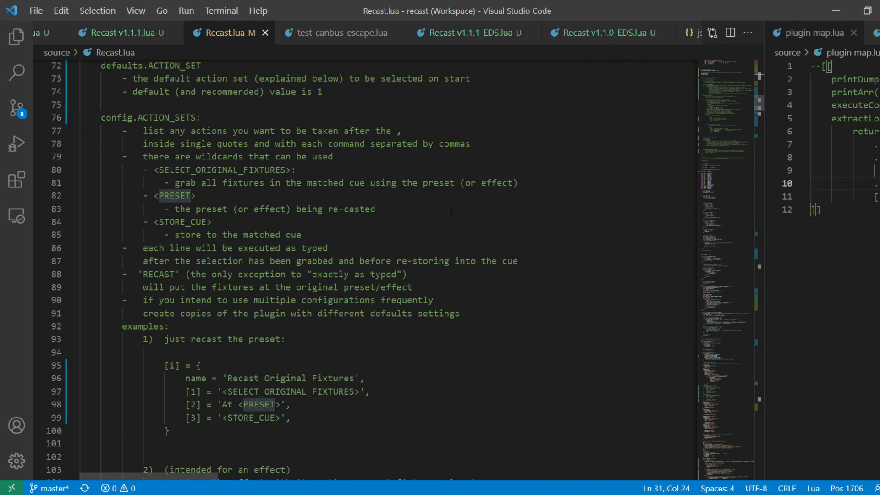
left_click(192, 222)
scroll(266, 196, "up", 14)
scroll(267, 196, "up", 3)
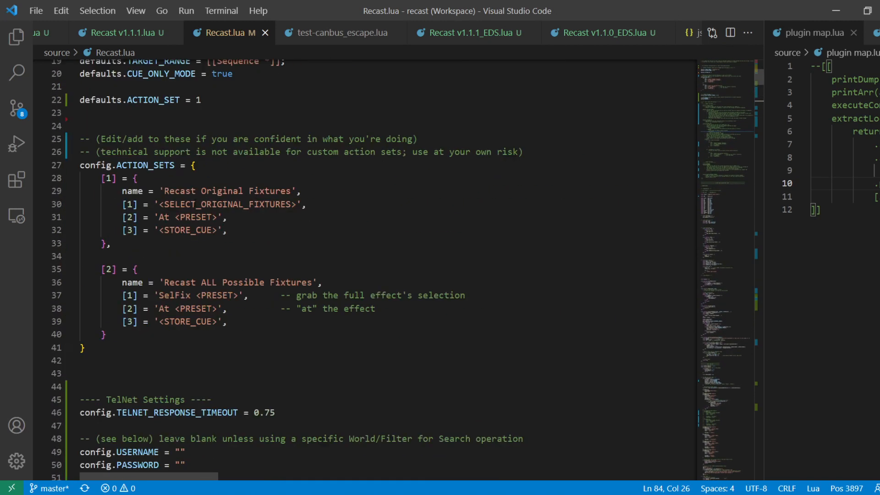
Examine the <PRESET> and <STORE_CUE> wildcards in action set 1 alongside the default target range
left_click_drag(180, 217, 216, 217)
left_click(336, 162)
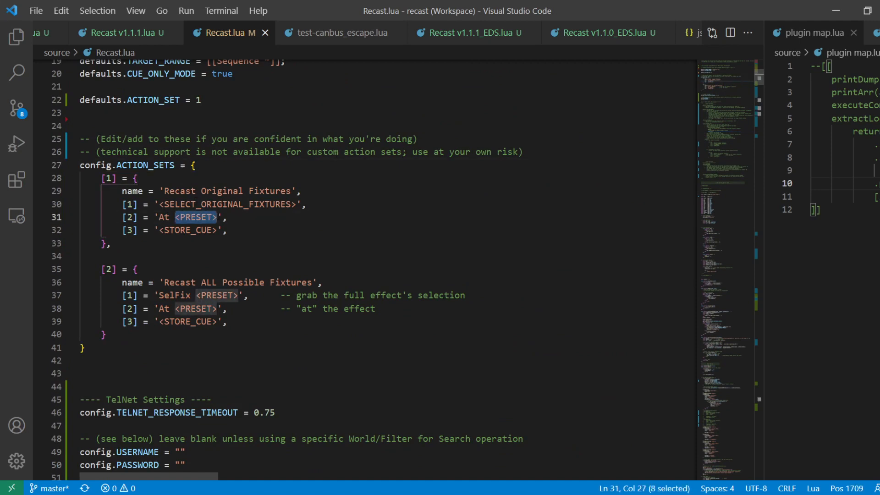
left_click_drag(159, 230, 218, 230)
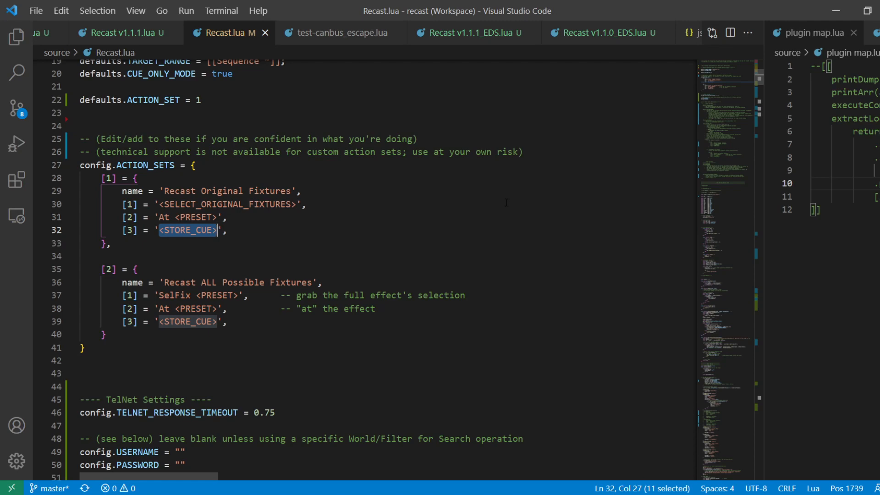
scroll(507, 202, "up", 4)
left_click(232, 198)
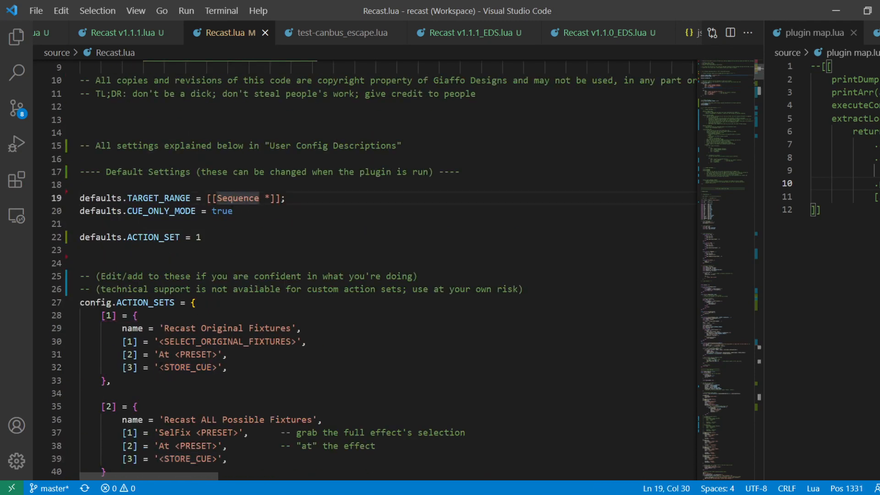
left_click_drag(159, 368, 217, 367)
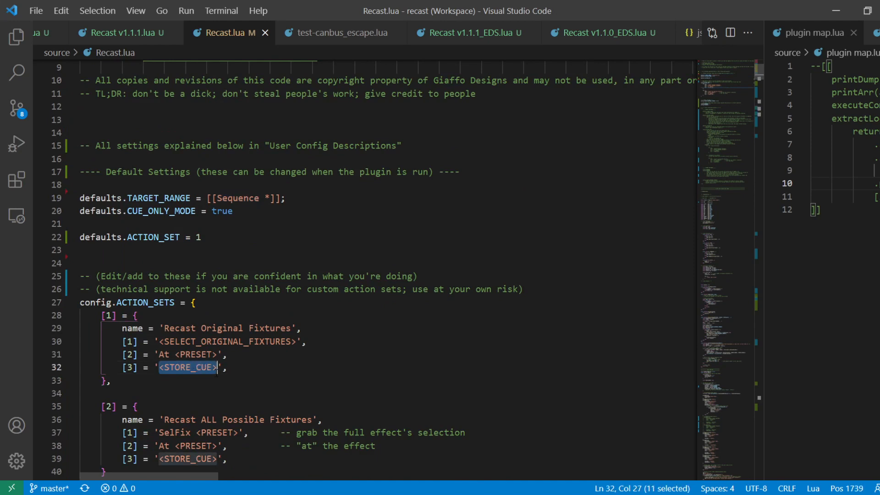
left_click(217, 367)
scroll(217, 367, "down", 3)
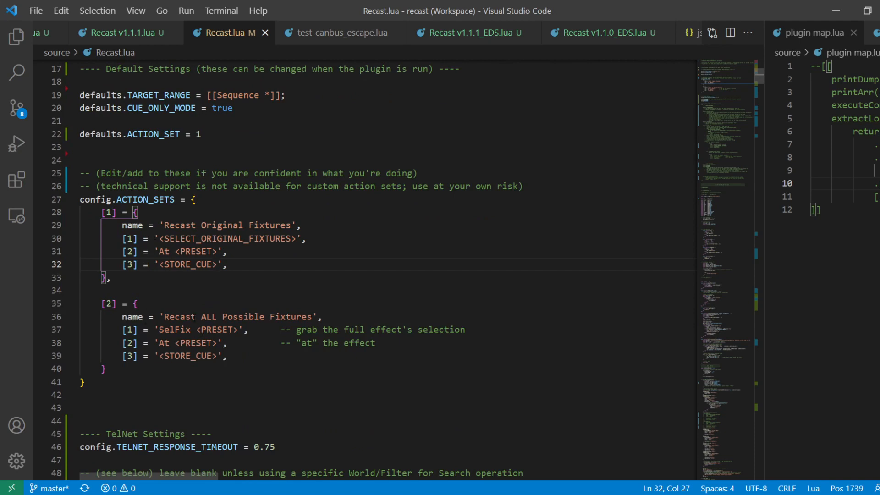
Compare action set 1's fixture selection with the SelFix <PRESET>, At <PRESET> and <STORE_CUE> commands of action set 2
left_click_drag(156, 239, 307, 240)
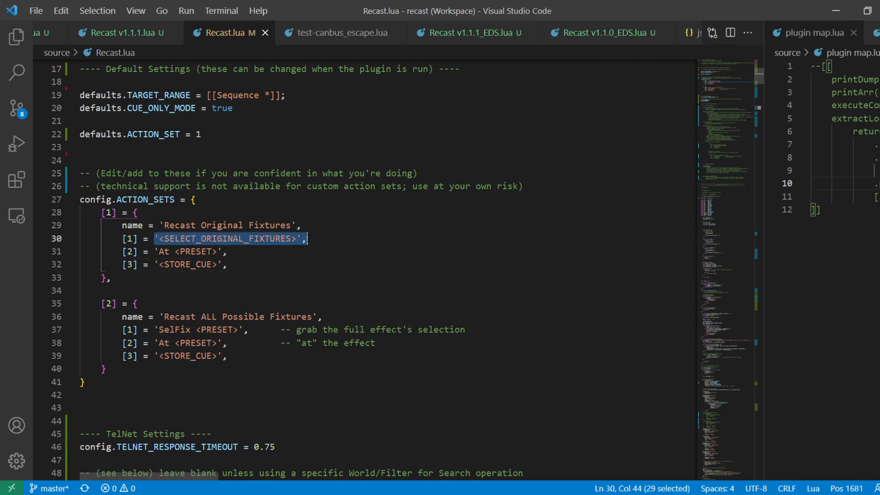
left_click(232, 291)
double_click(174, 330)
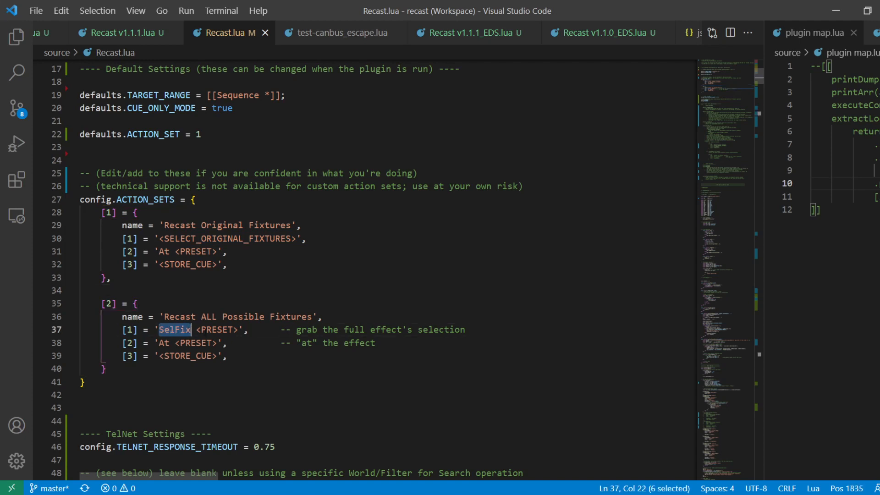
left_click_drag(196, 330, 238, 330)
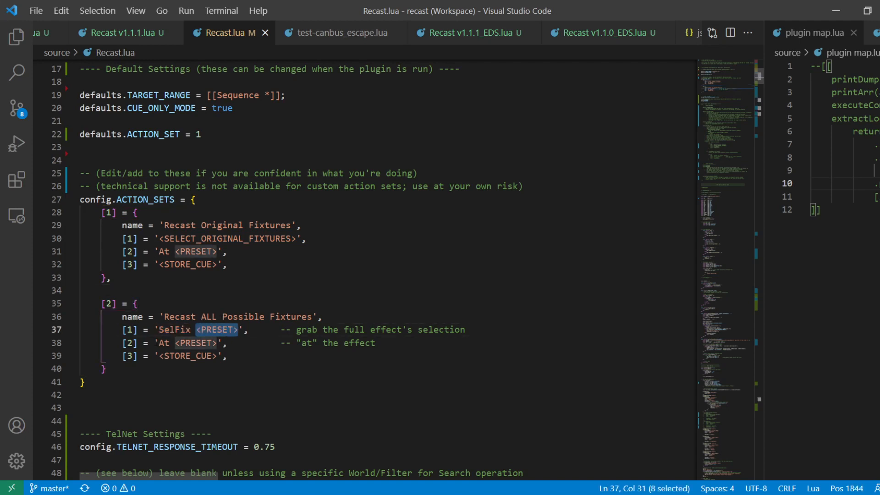
left_click_drag(159, 343, 217, 343)
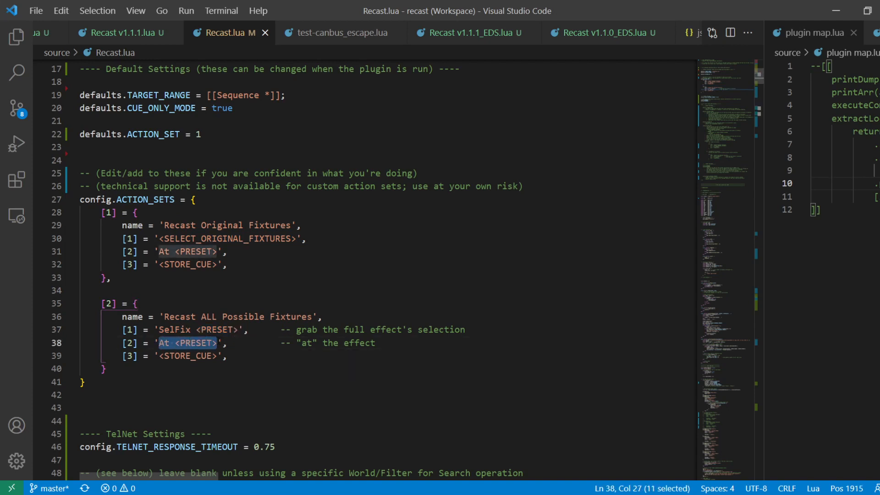
left_click_drag(154, 356, 228, 355)
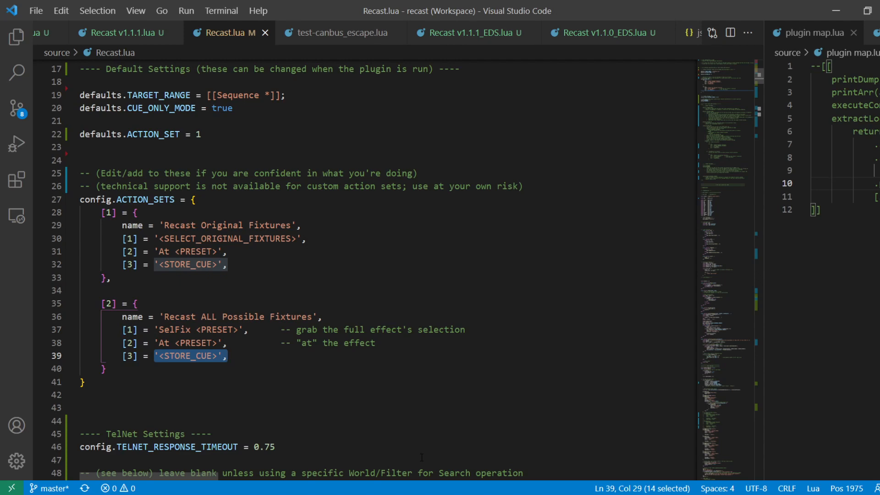
left_click_drag(109, 369, 87, 301)
left_click(391, 262)
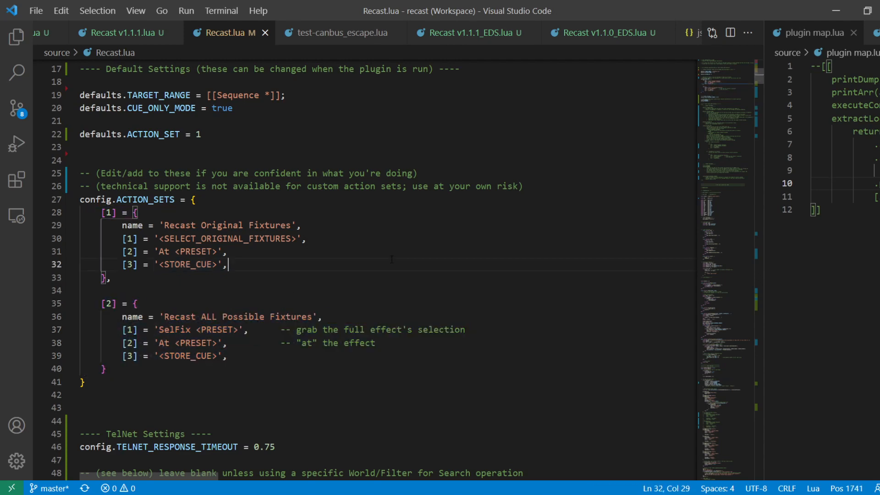
Read the config.ACTION_SETS wildcard explanations in the User Config Descriptions and return to the default settings
scroll(318, 324, "down", 10)
scroll(317, 324, "down", 6)
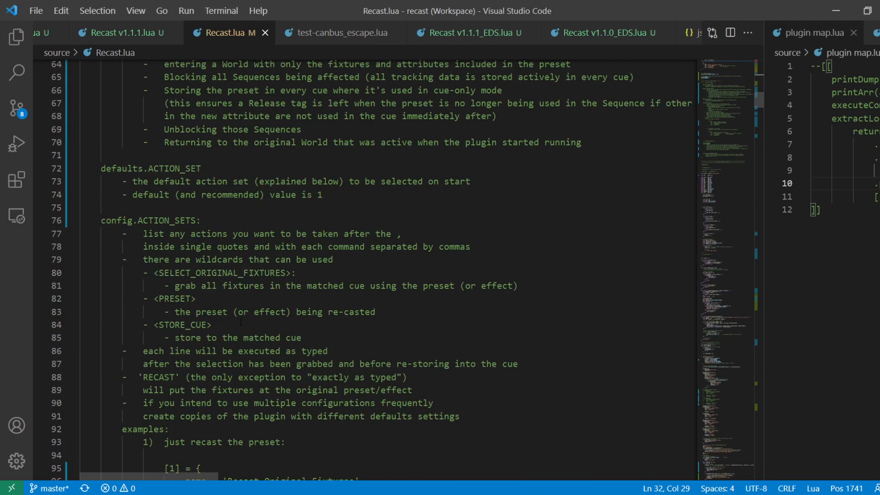
left_click_drag(55, 337, 51, 221)
left_click(376, 298)
scroll(376, 337, "up", 5)
scroll(376, 337, "up", 12)
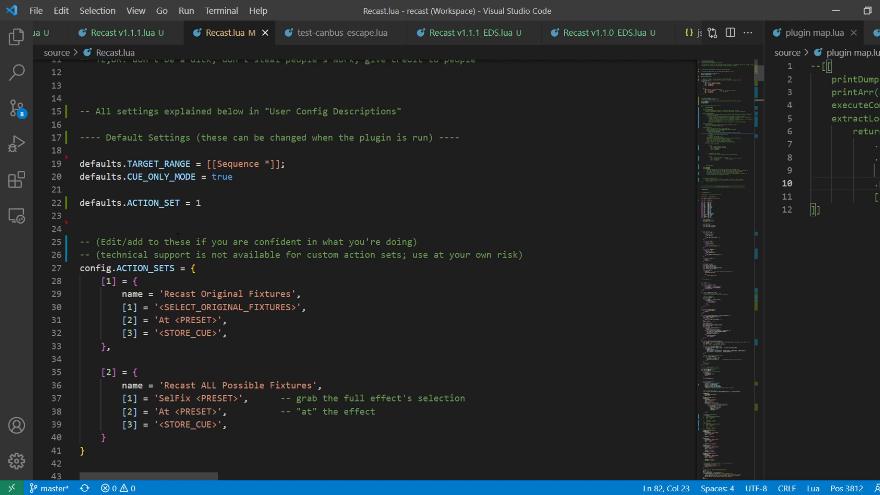
Review the comments on editing custom action sets and the response timeout in the TelNet Settings
left_click(176, 239)
scroll(175, 241, "down", 5)
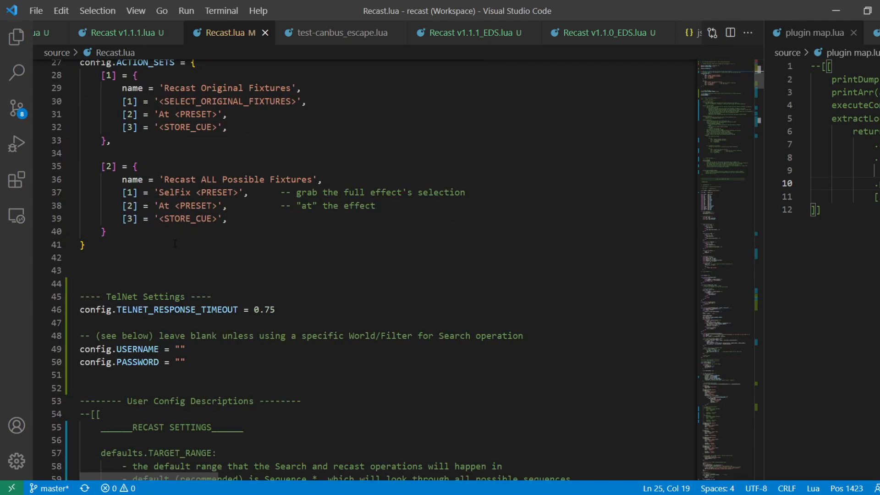
scroll(172, 245, "up", 3)
scroll(190, 293, "down", 5)
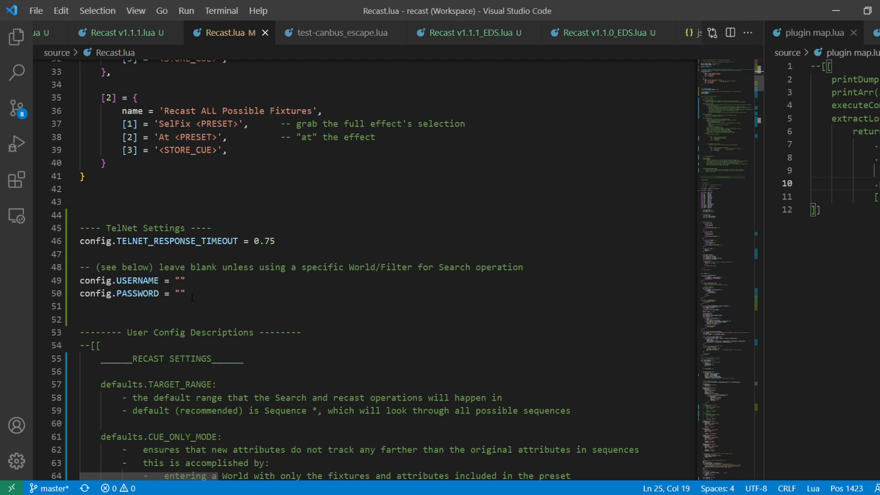
left_click_drag(254, 241, 276, 241)
left_click(449, 268)
Read through the action set examples and the TELNET SETTINGS descriptions of USERNAME and PASSWORD, and return to the TelNet Settings code
scroll(362, 302, "down", 9)
scroll(362, 302, "down", 4)
left_click_drag(290, 403, 296, 182)
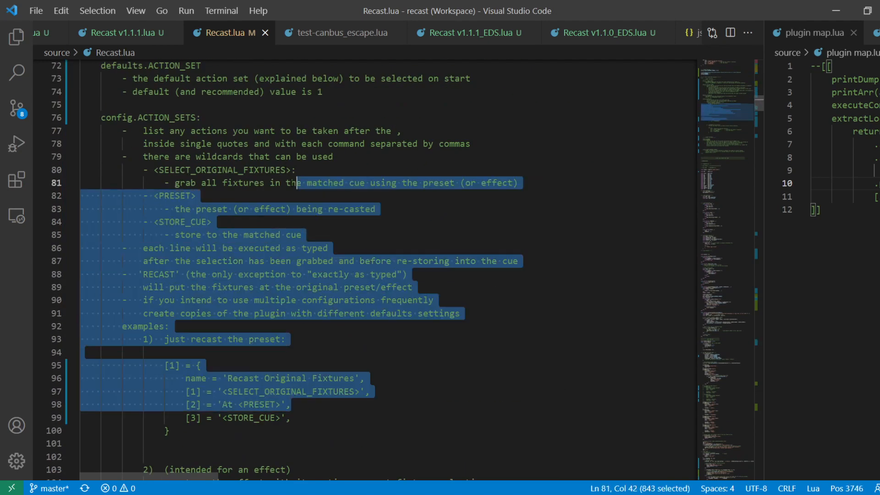
scroll(291, 202, "down", 7)
scroll(323, 343, "down", 7)
left_click(303, 269)
scroll(282, 328, "up", 20)
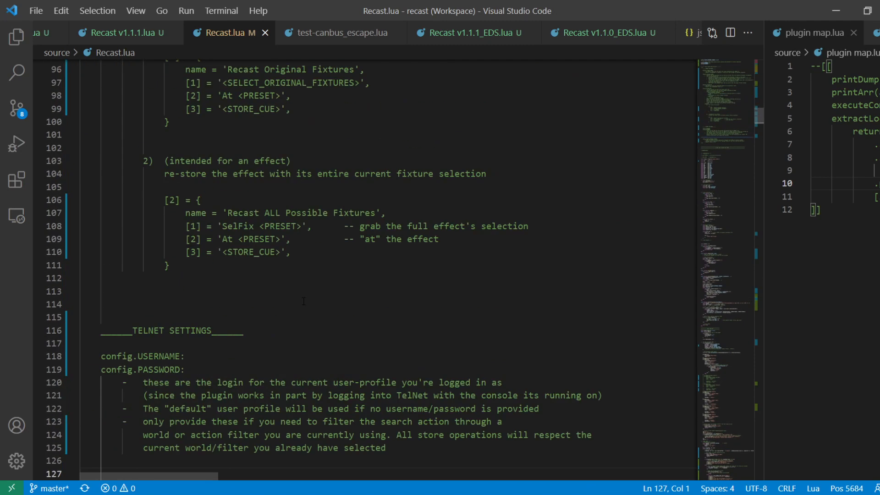
scroll(282, 329, "up", 4)
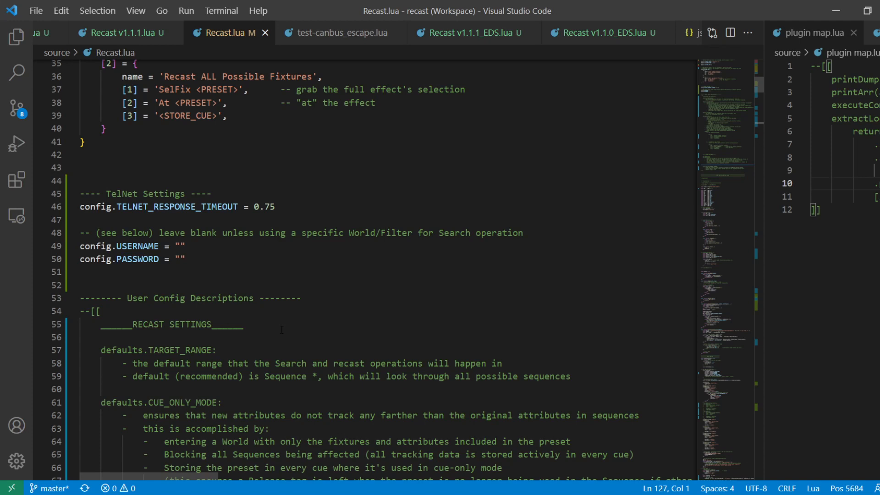
Examine the value assigned to config.TELNET_RESPONSE_TIMEOUT
left_click_drag(254, 207, 277, 207)
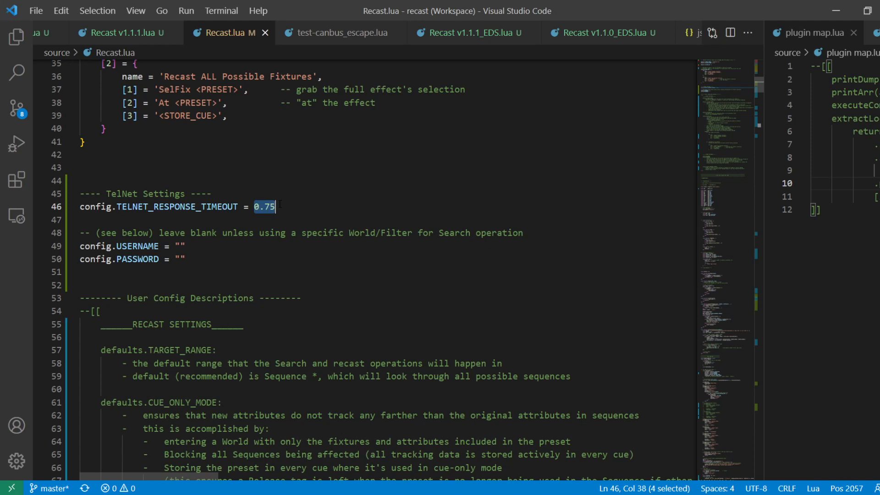
left_click(280, 205)
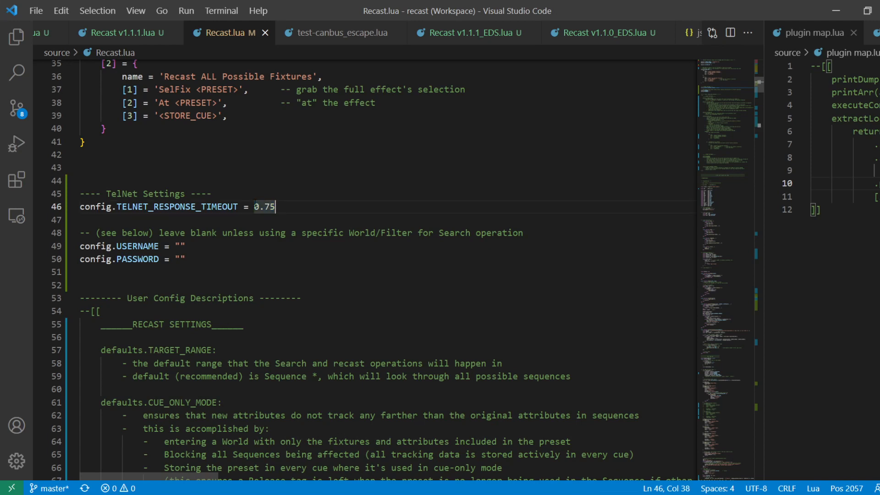
left_click_drag(255, 206, 275, 206)
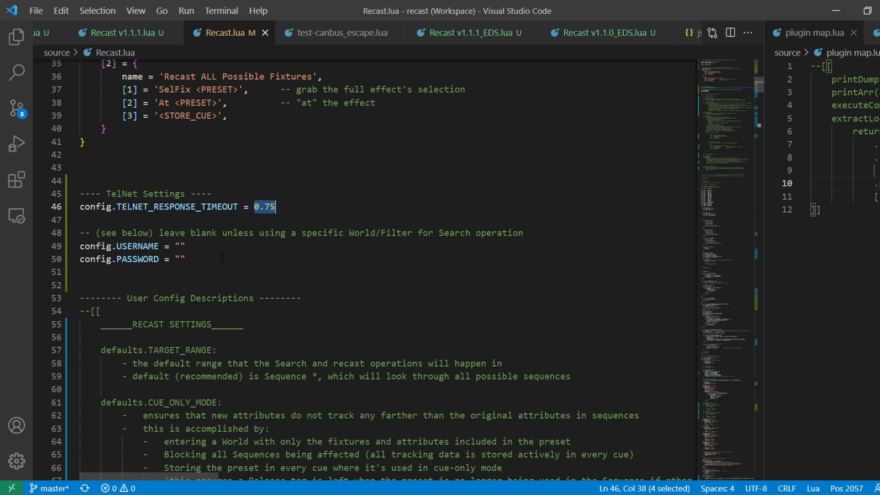
Examine the config.USERNAME and config.PASSWORD settings with the comment on using a specific World/Filter for the Search operation
left_click(185, 246)
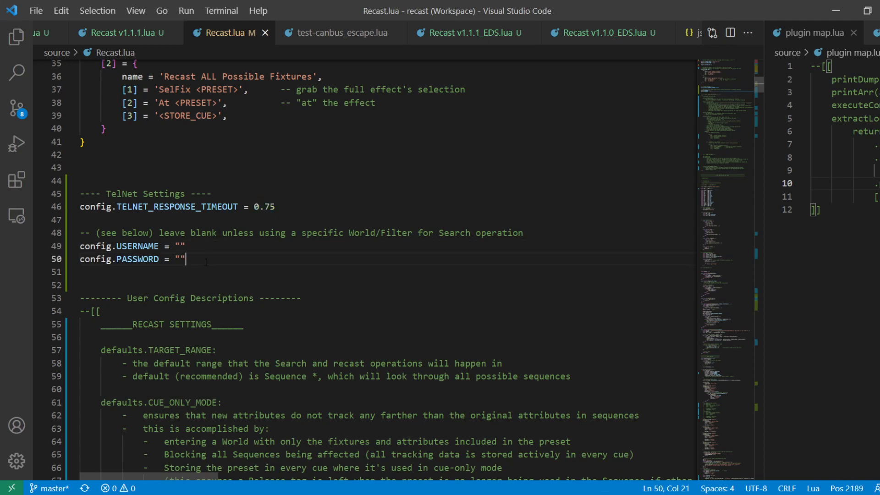
mouse_move(185, 259)
left_mouse_down()
mouse_move(177, 246)
mouse_move(185, 247)
mouse_move(181, 259)
left_mouse_up()
left_click(177, 246)
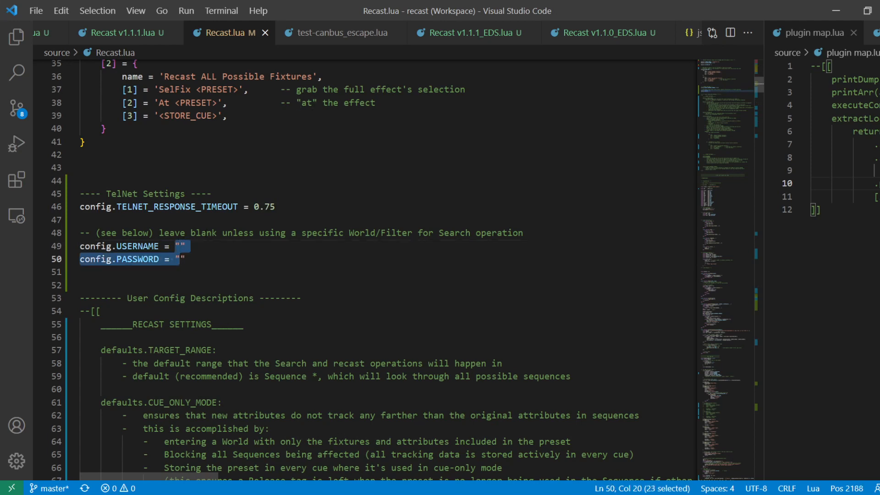
left_click(212, 233)
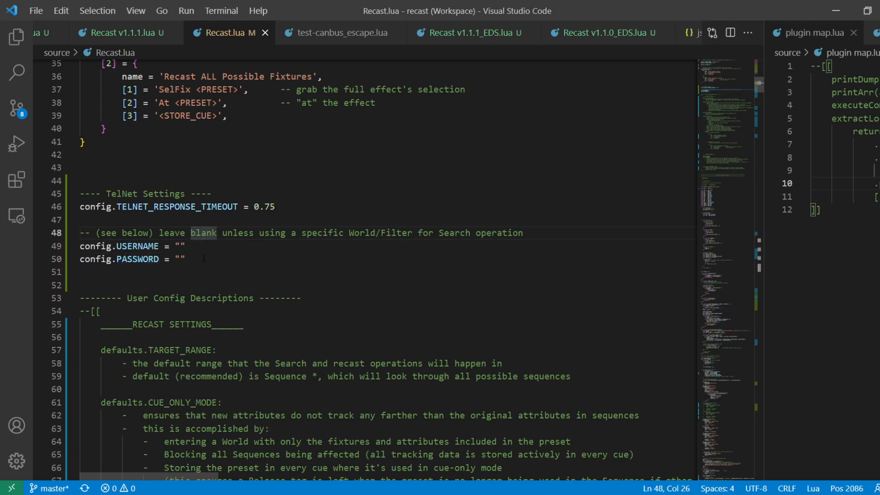
left_click_drag(188, 259, 112, 233)
left_click(234, 266)
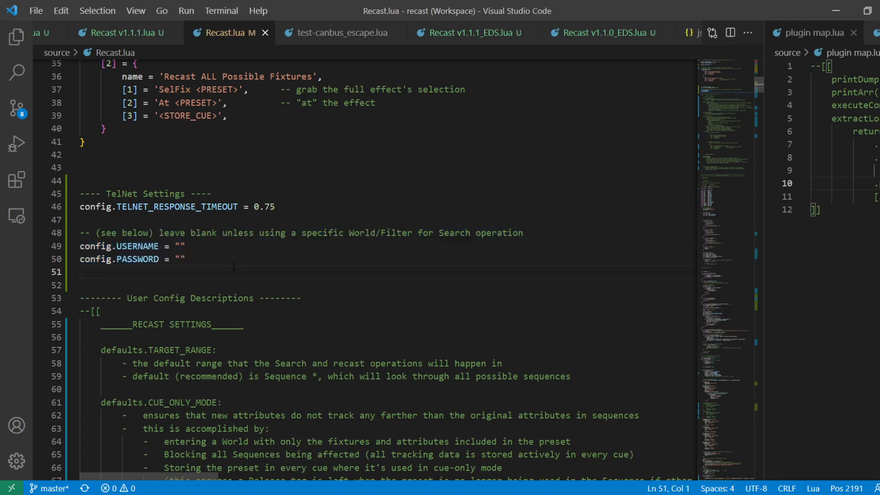
scroll(234, 266, "up", 5)
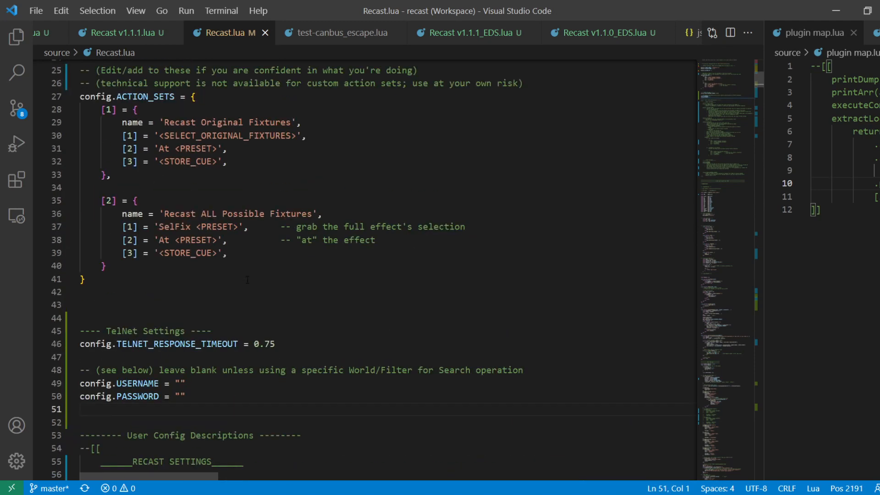